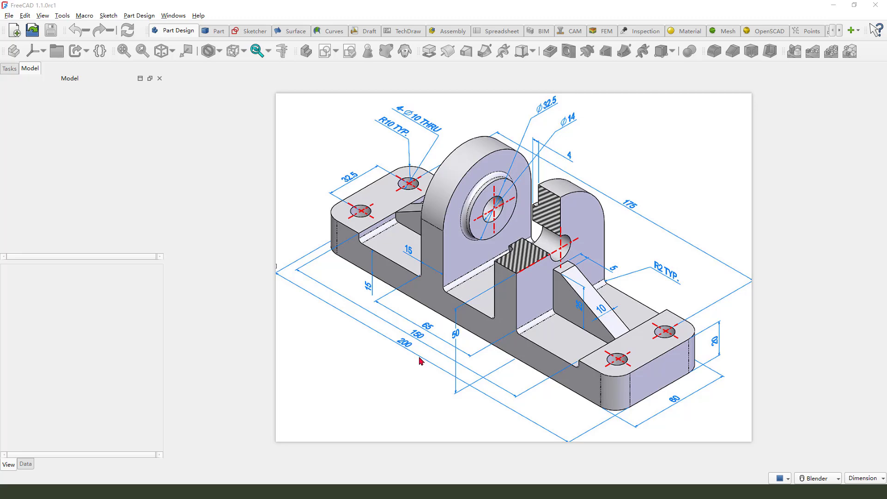
mouse_move(376, 327)
left_mouse_down()
mouse_move(368, 285)
mouse_move(731, 255)
mouse_move(347, 305)
mouse_move(346, 294)
left_mouse_up()
left_click_drag(350, 272, 227, 188)
left_click_drag(152, 138, 55, 54)
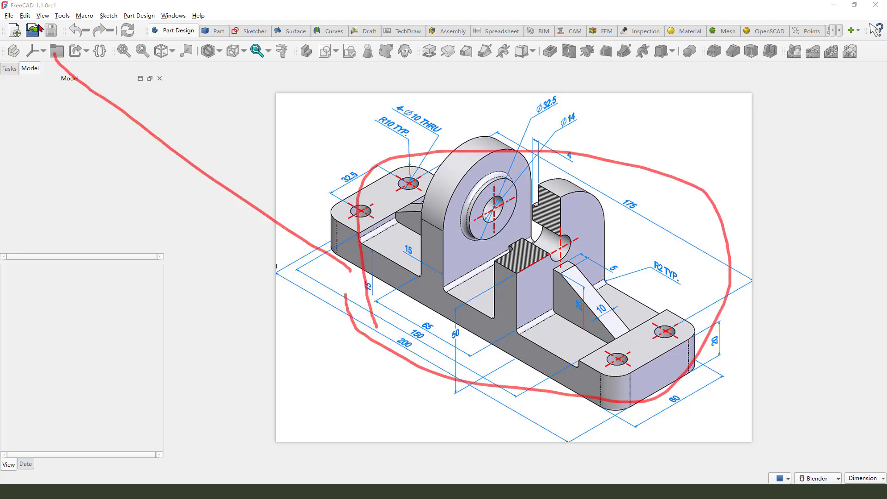
left_click_drag(17, 15, 55, 11)
key("Escape")
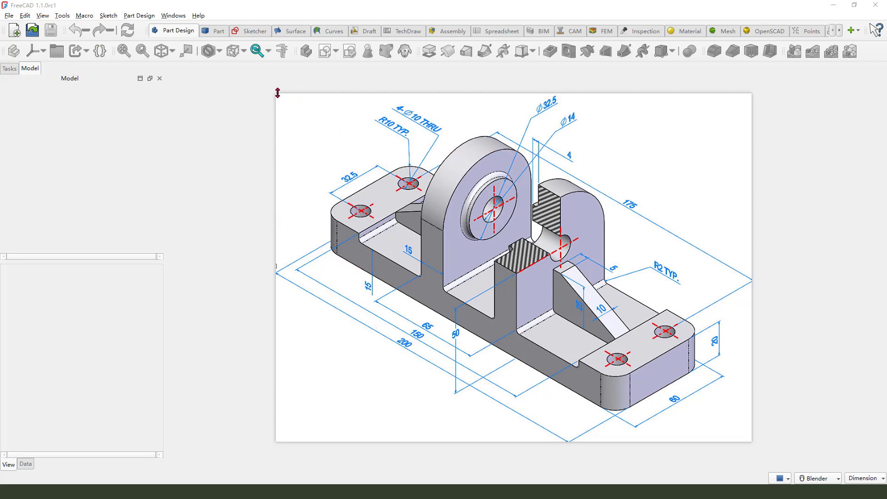
- Shrink the bracket reference drawing and move it clear of the modelling area
left_click_drag(277, 93, 396, 180)
left_click_drag(525, 235, 664, 268)
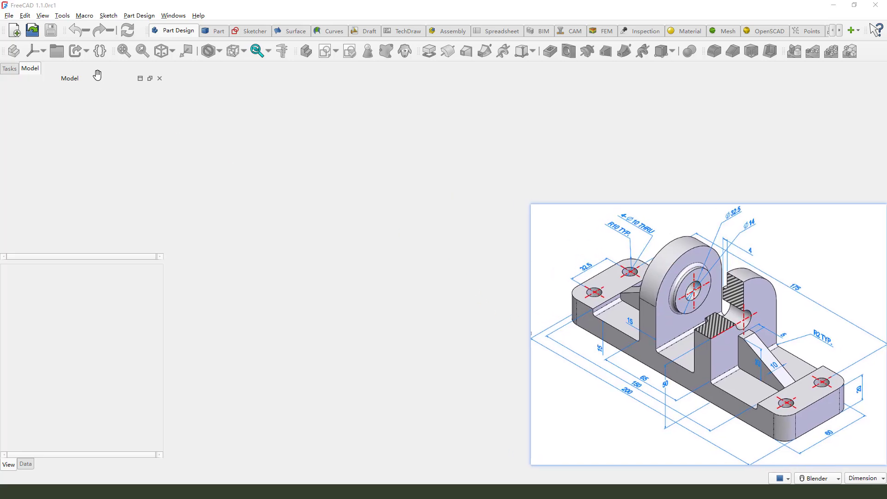
- Create a new document with a body and begin a new sketch in it
left_click(14, 31)
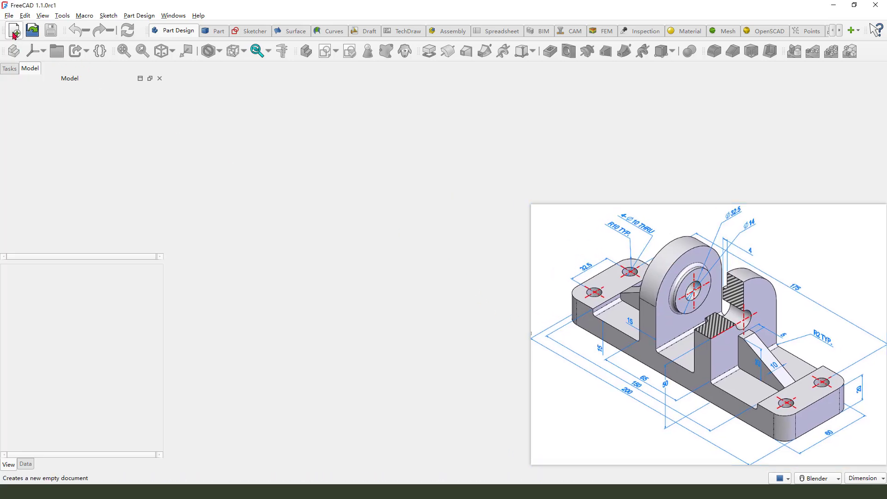
left_click(305, 52)
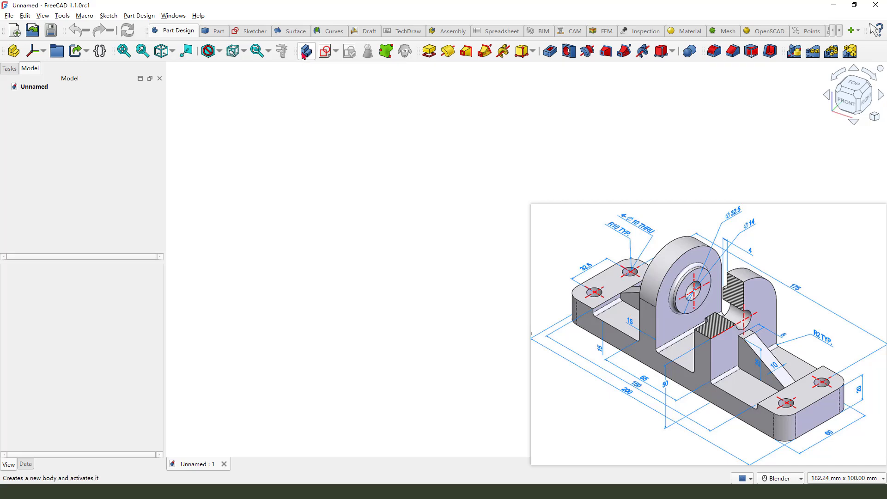
left_click(326, 52)
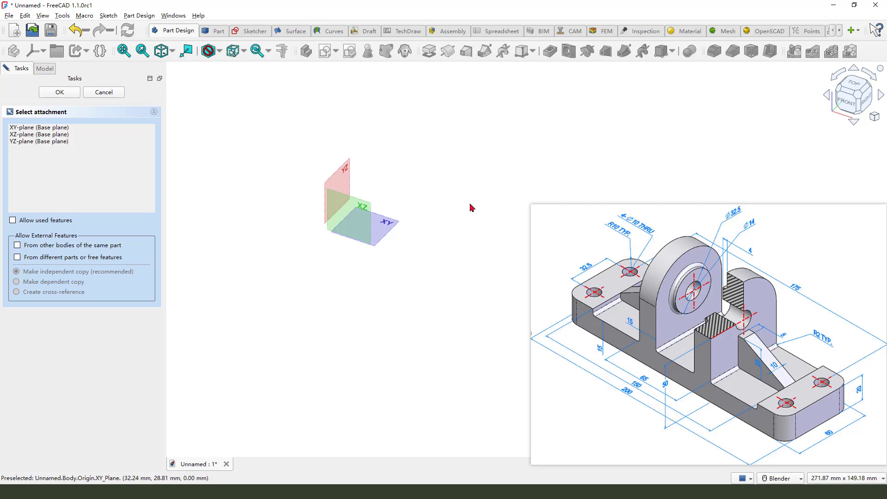
left_click_drag(597, 212, 606, 235)
mouse_move(582, 228)
left_mouse_down()
mouse_move(592, 246)
mouse_move(606, 230)
left_mouse_up()
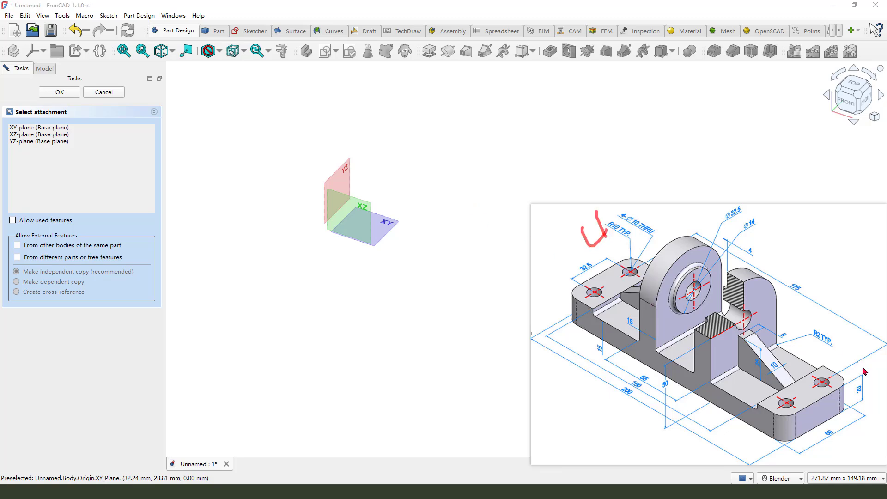
mouse_move(750, 261)
left_mouse_down()
mouse_move(675, 362)
mouse_move(717, 422)
left_mouse_up()
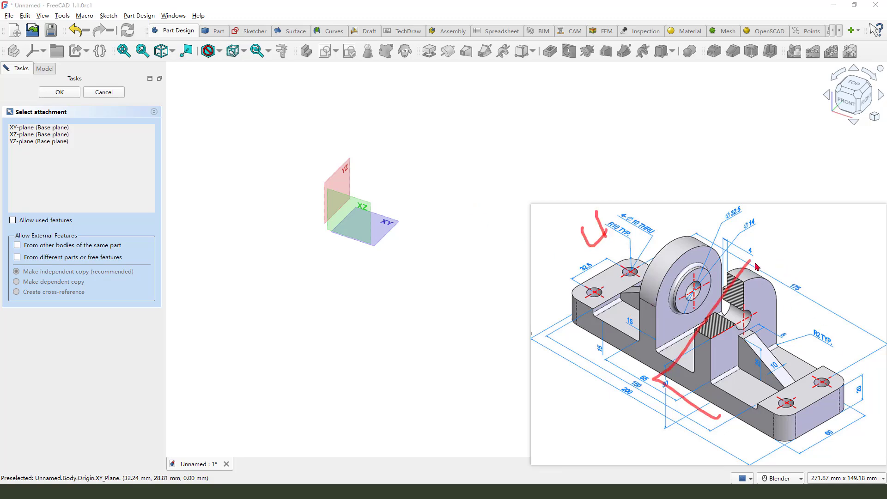
mouse_move(756, 267)
left_mouse_down()
mouse_move(851, 333)
mouse_move(871, 387)
mouse_move(699, 421)
mouse_move(715, 409)
left_mouse_up()
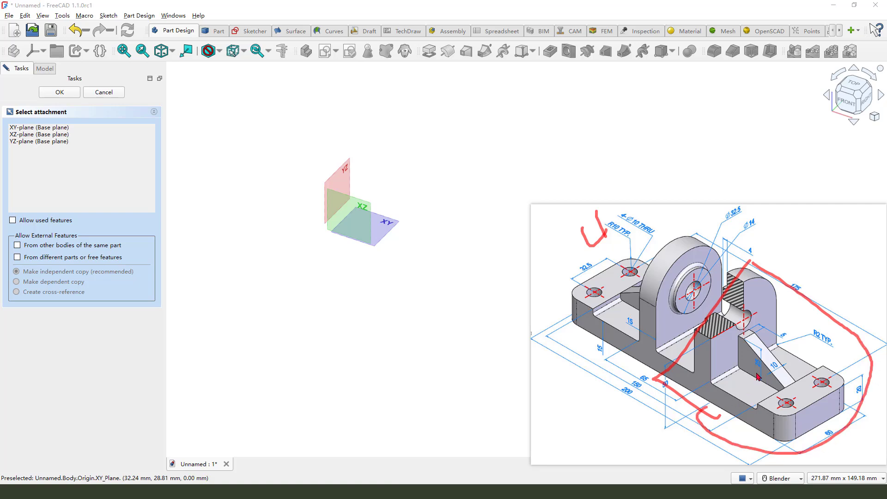
key("e")
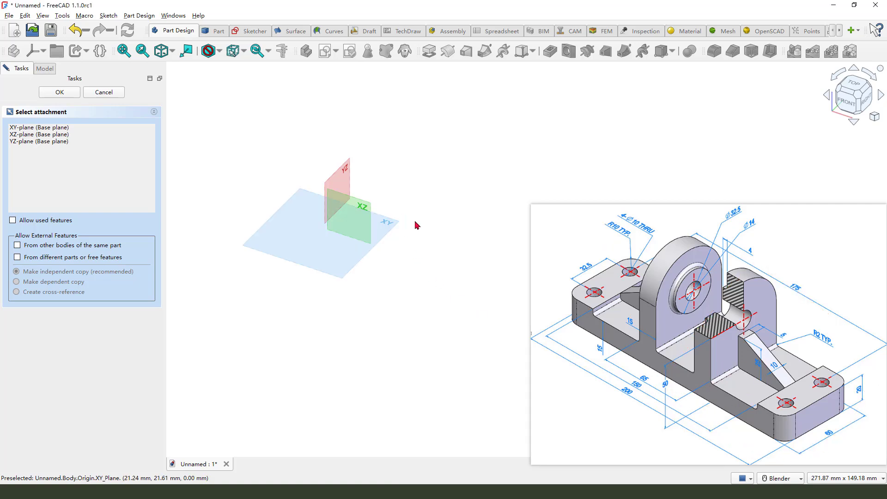
- Attach the new sketch to the XY base plane and open it for editing
mouse_move(441, 194)
left_mouse_down()
mouse_move(398, 212)
mouse_move(402, 219)
left_mouse_up()
left_click_drag(378, 222, 396, 233)
left_click(401, 243)
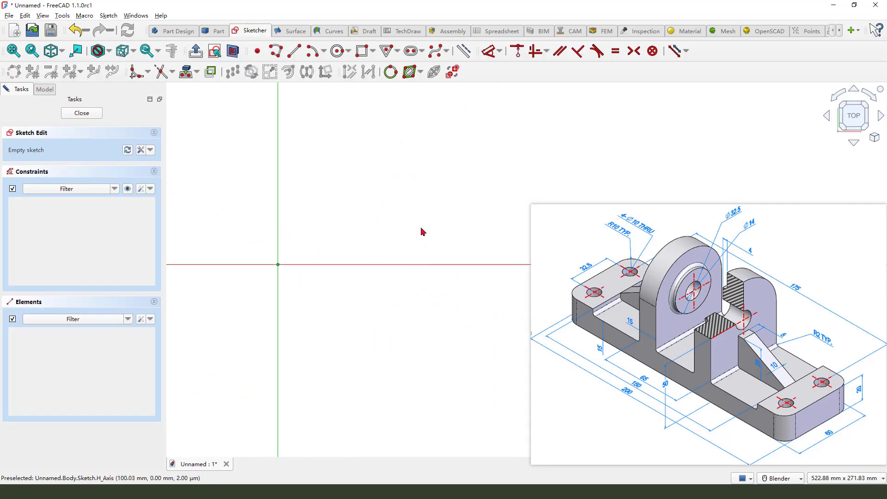
- Sketch a rectangle about 121 mm wide and 95 mm high, starting on the vertical axis and spanning the horizontal axis
left_click(363, 51)
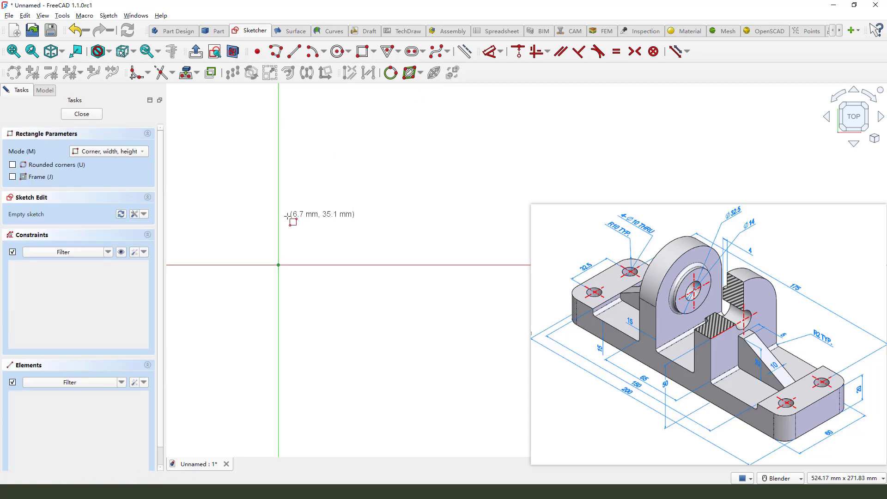
left_click(279, 197)
left_click(445, 328)
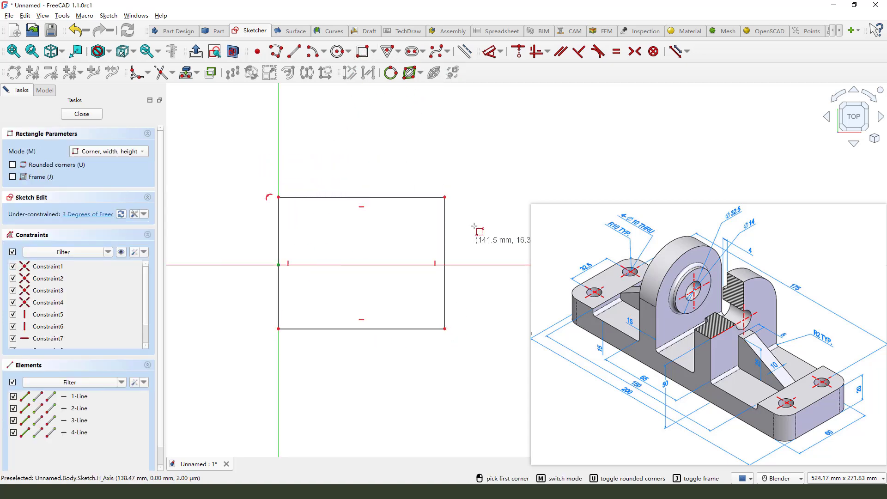
left_click(490, 52)
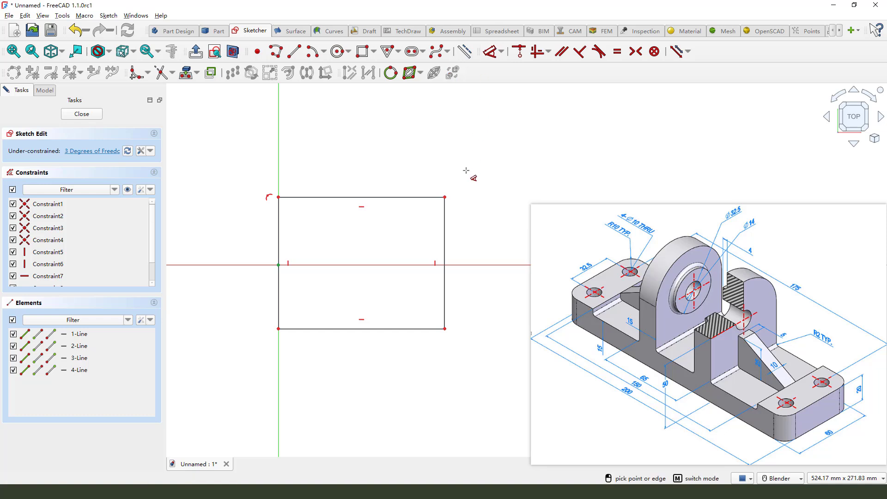
left_click(445, 197)
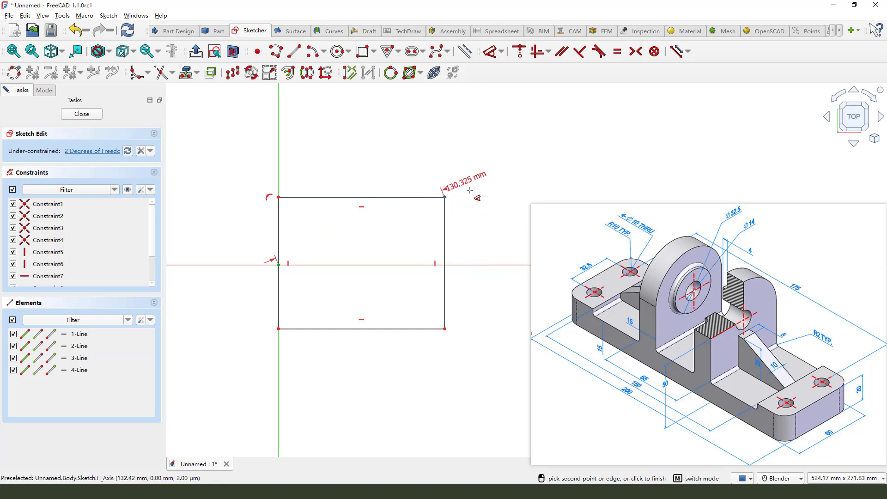
key("Escape")
key("Escape")
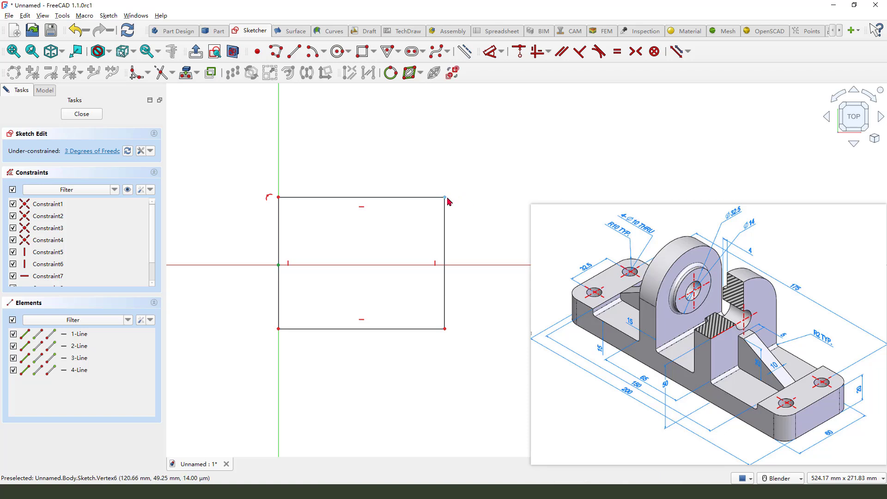
- Constrain the end points of the rectangle's far vertical side symmetric about the horizontal axis
left_click(445, 231)
left_click(445, 331)
left_click(464, 266)
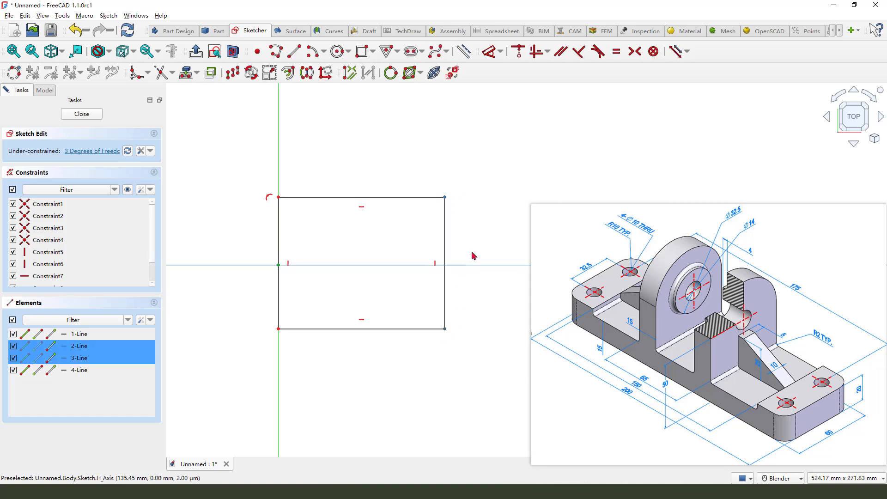
left_click(635, 52)
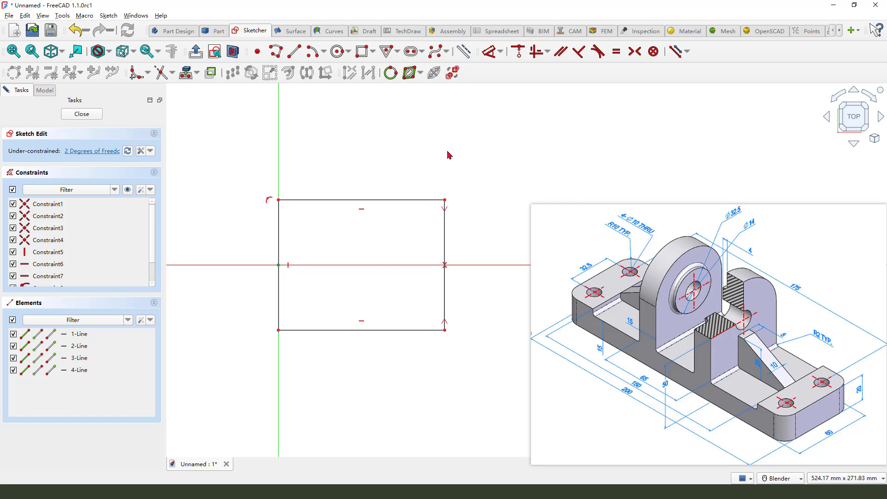
- Dimension the rectangle's far vertical side at 60 mm
left_click(489, 52)
left_click(444, 235)
left_click(468, 244)
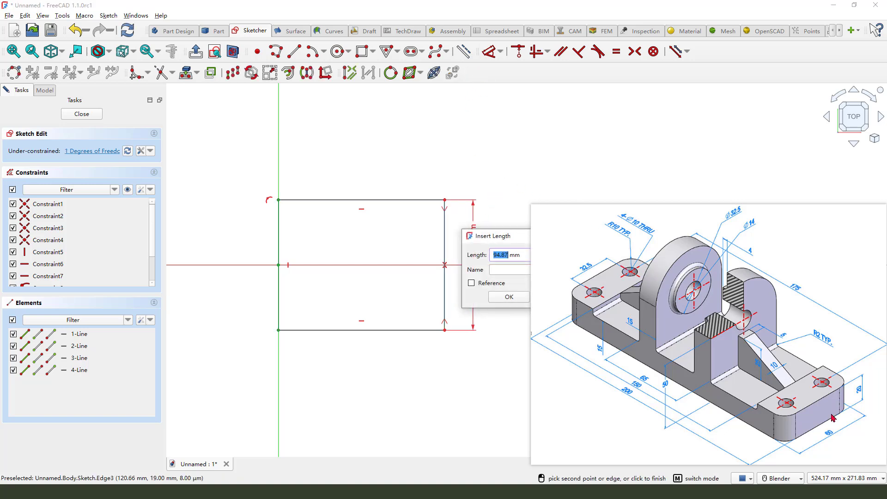
mouse_move(843, 422)
left_mouse_down()
mouse_move(818, 431)
mouse_move(831, 423)
left_mouse_up()
type("60")
key("Return")
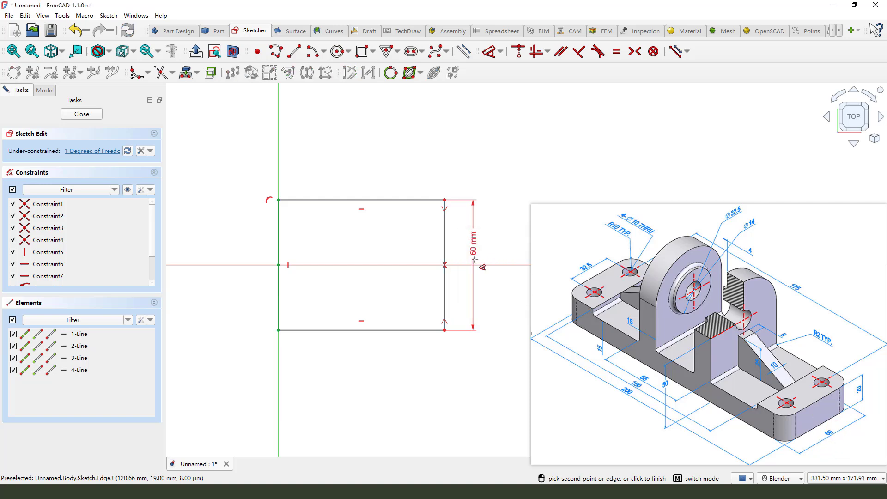
- Dimension the rectangle's upper horizontal side at 100 mm, half of the part's 200 mm overall length
left_click(400, 199)
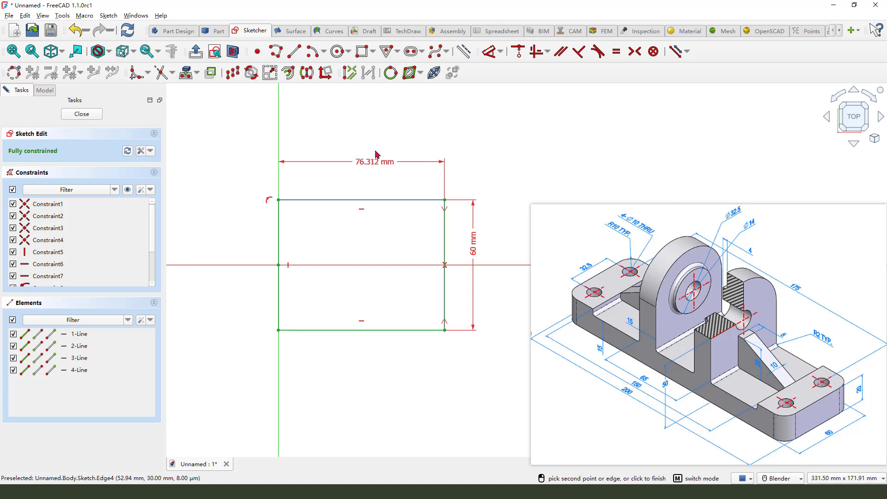
left_click(377, 154)
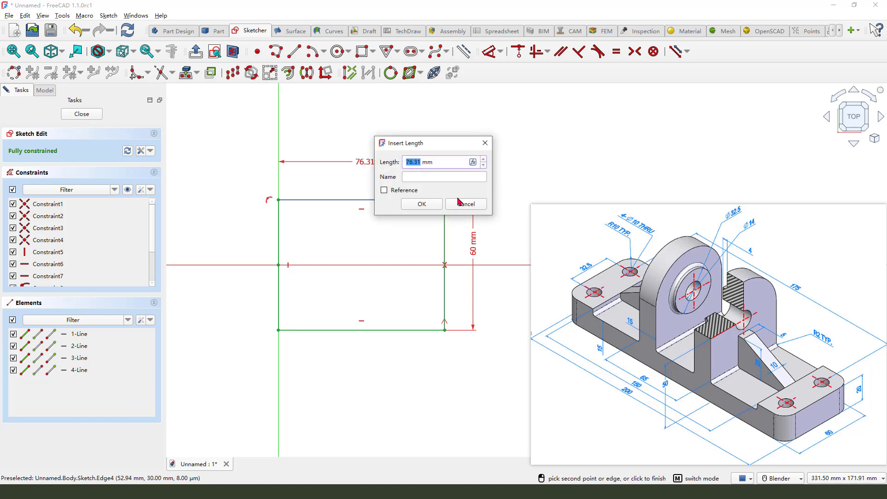
type("100")
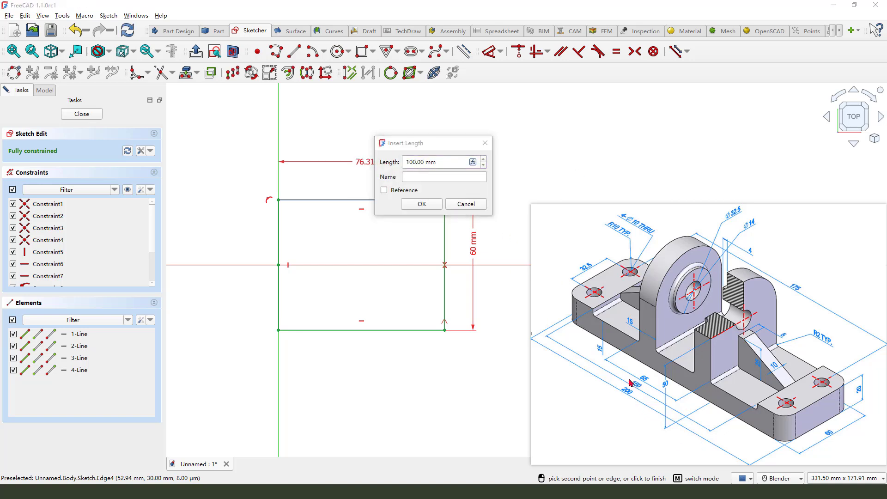
left_click_drag(628, 380, 630, 399)
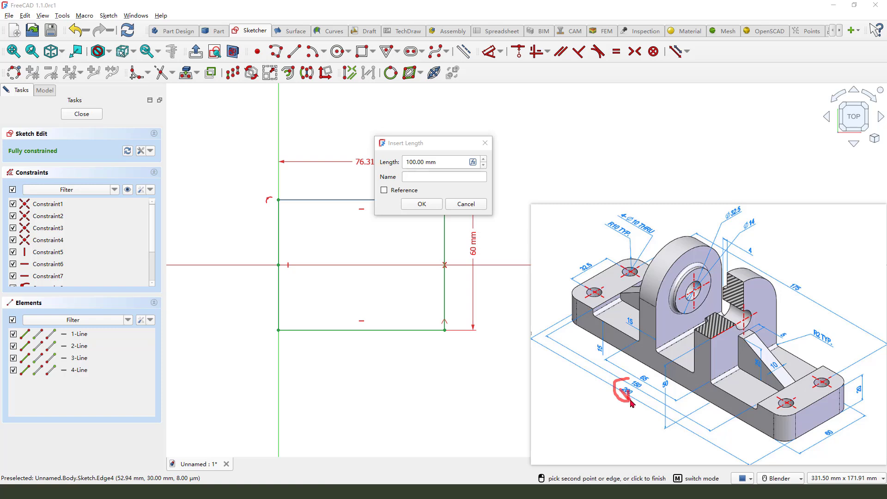
left_click(425, 204)
scroll(397, 194, "down", 3)
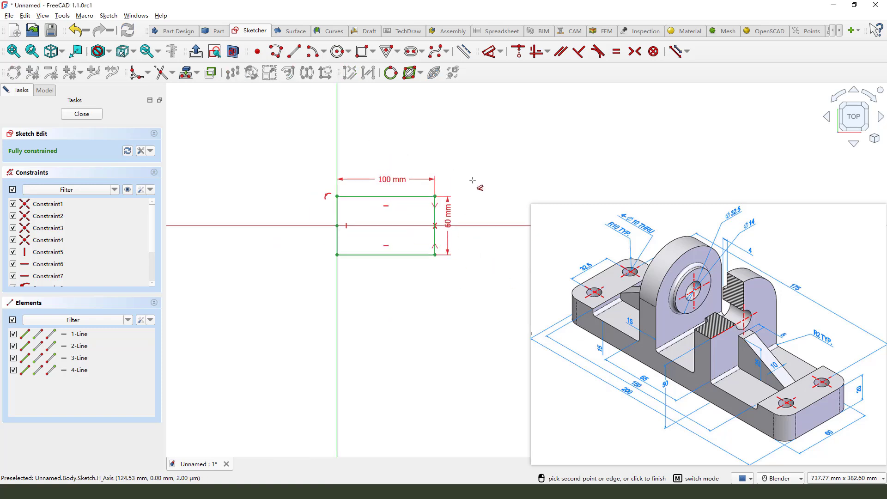
scroll(481, 198, "up", 2)
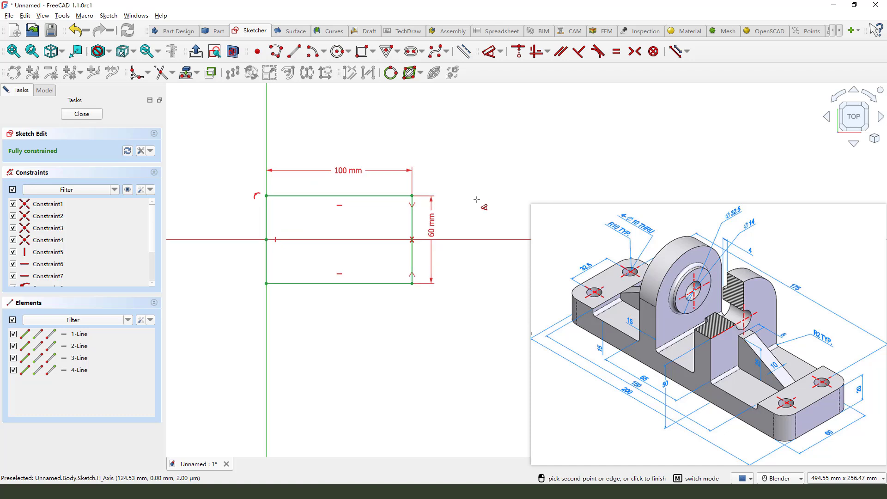
- Close the rectangle sketch and pad it one-sided to a length of 20 mm
key("ctrl+alt+g")
left_click(82, 114)
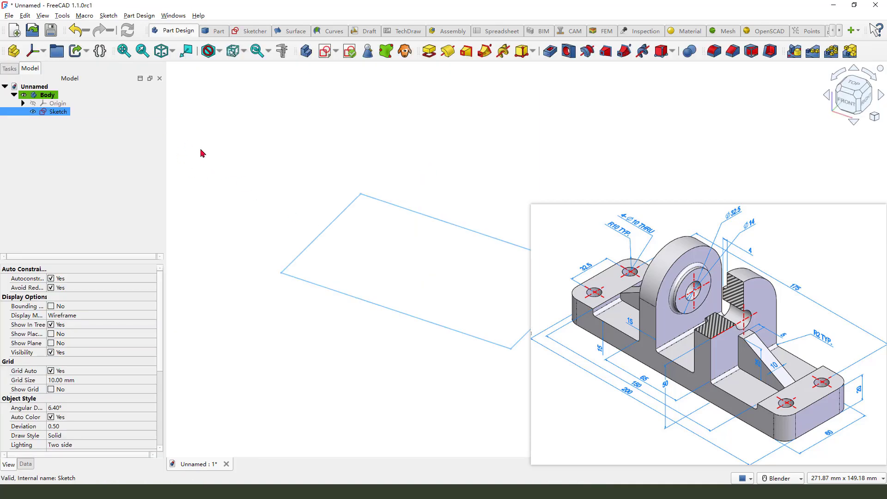
left_click(430, 53)
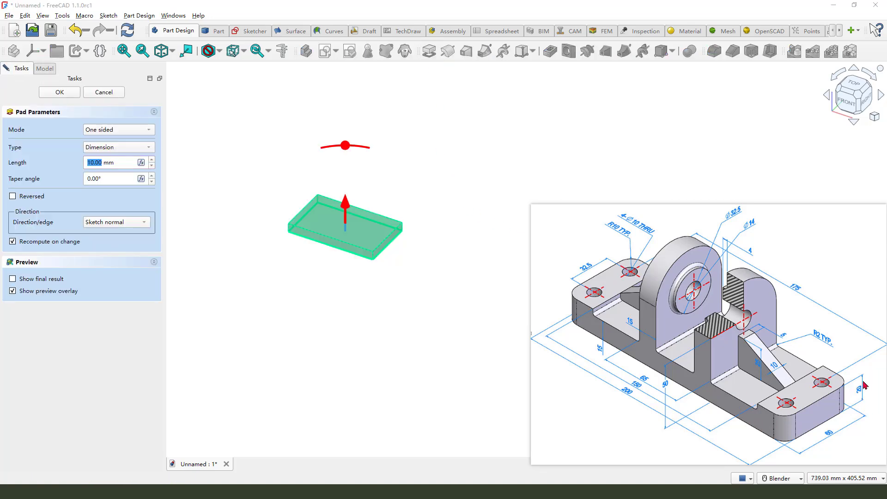
mouse_move(858, 371)
left_mouse_down()
mouse_move(866, 408)
mouse_move(869, 387)
left_mouse_up()
type("2")
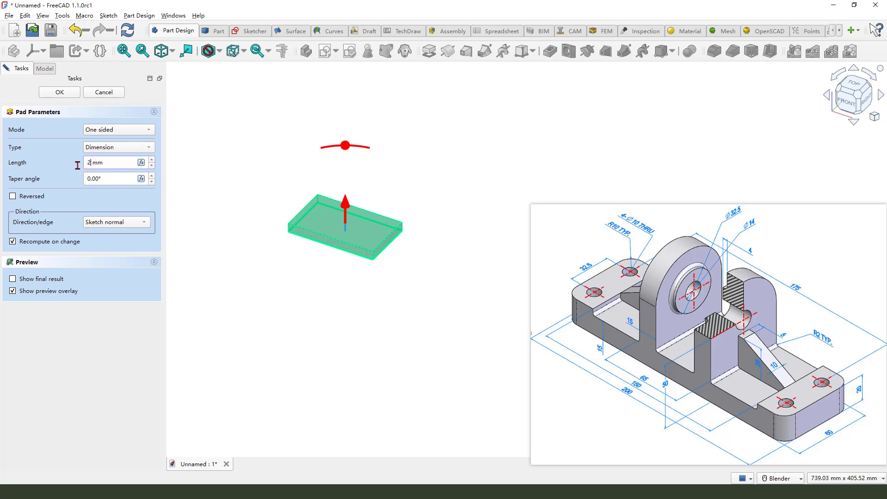
left_click(60, 92)
scroll(457, 250, "up", 2)
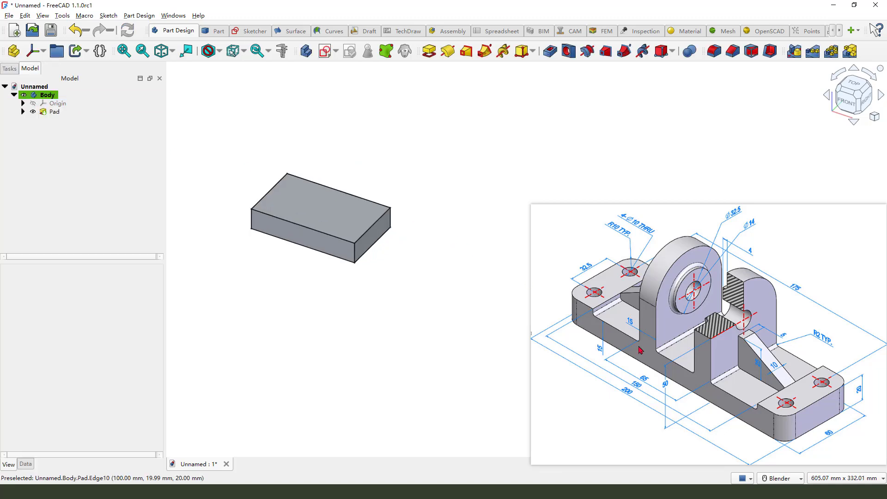
left_click(703, 335)
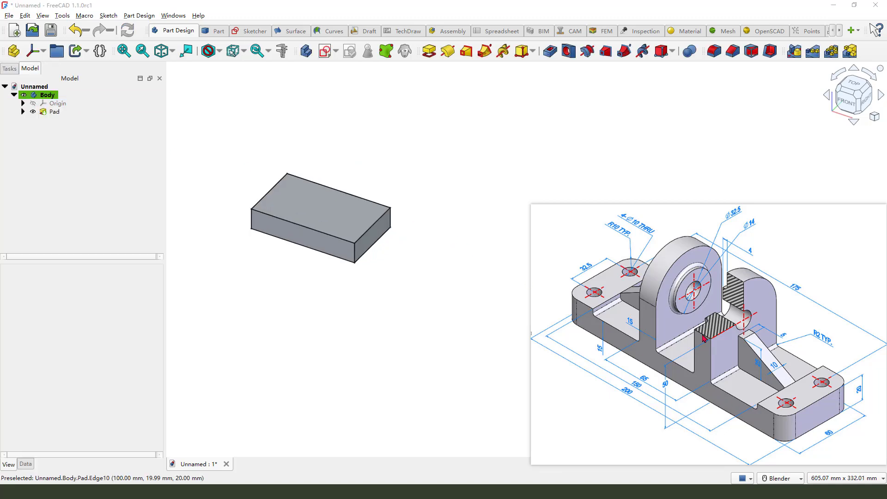
left_click(754, 406)
left_click_drag(600, 342, 602, 353)
mouse_move(366, 190)
left_mouse_down()
mouse_move(323, 241)
mouse_move(250, 209)
mouse_move(298, 179)
mouse_move(354, 180)
left_mouse_up()
key("Escape")
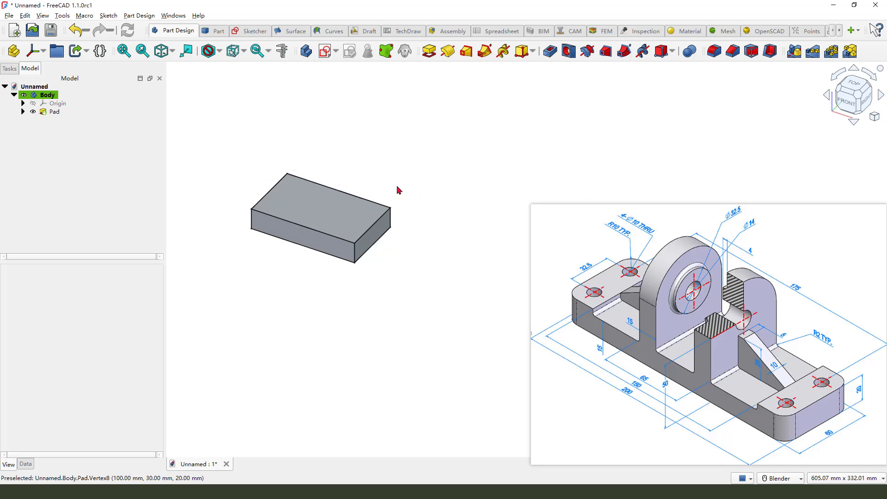
- Start a new sketch on the top face of the padded base block
left_click(312, 203)
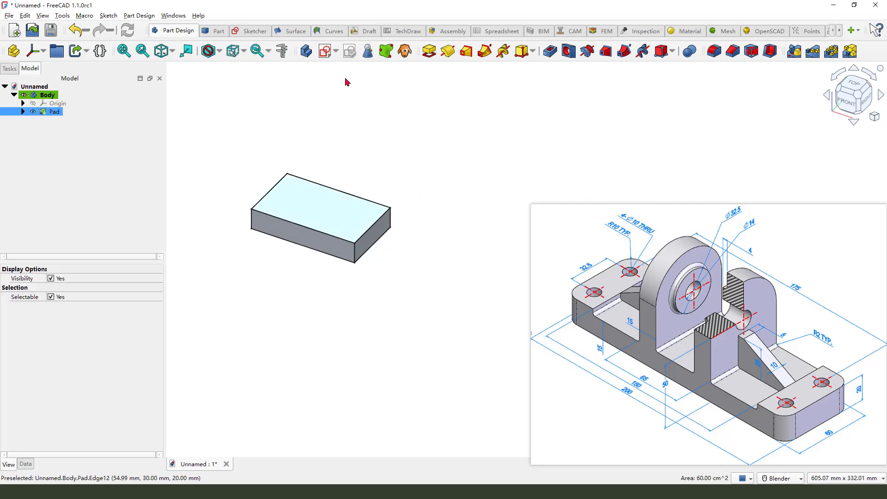
left_click(325, 51)
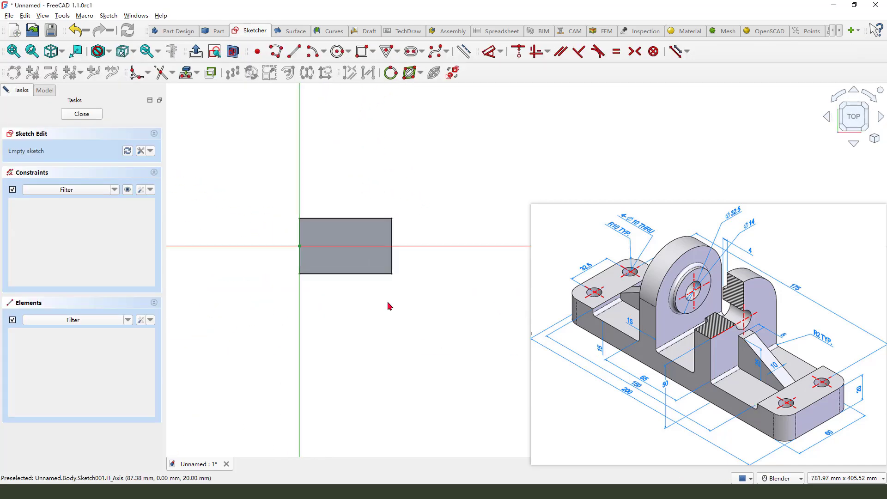
scroll(387, 304, "up", 1)
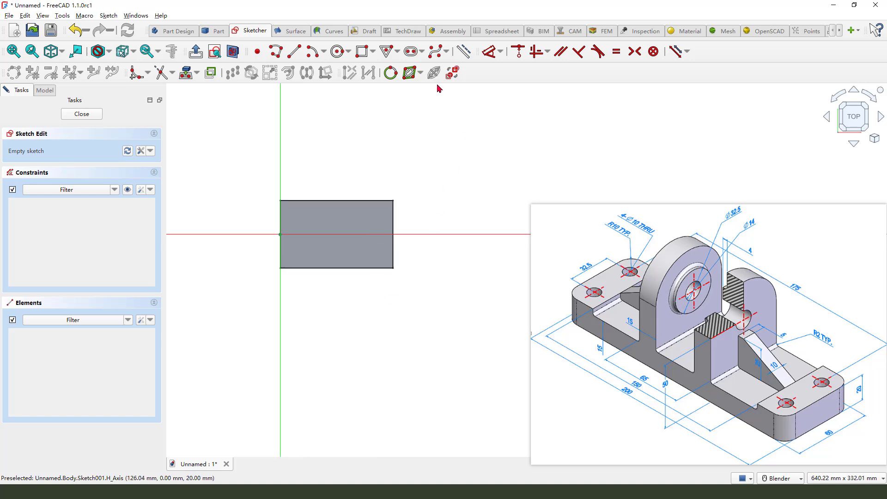
- Project the block's top-face outline as external geometry and sketch a full-depth rectangle about 76 mm long from the axis-side upper corner
left_click(187, 74)
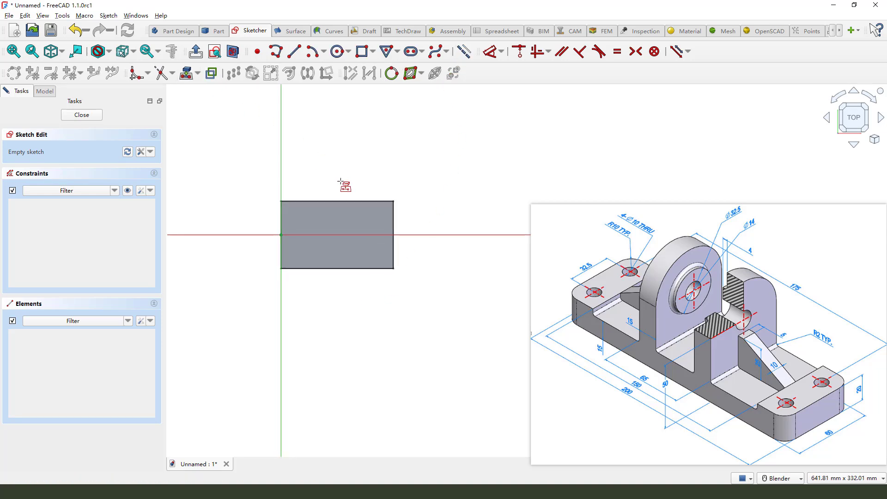
left_click(359, 206)
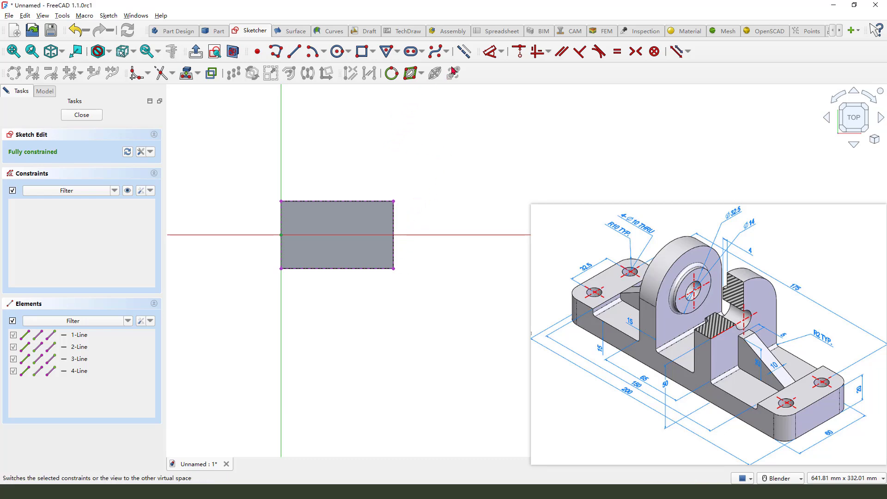
left_click(362, 51)
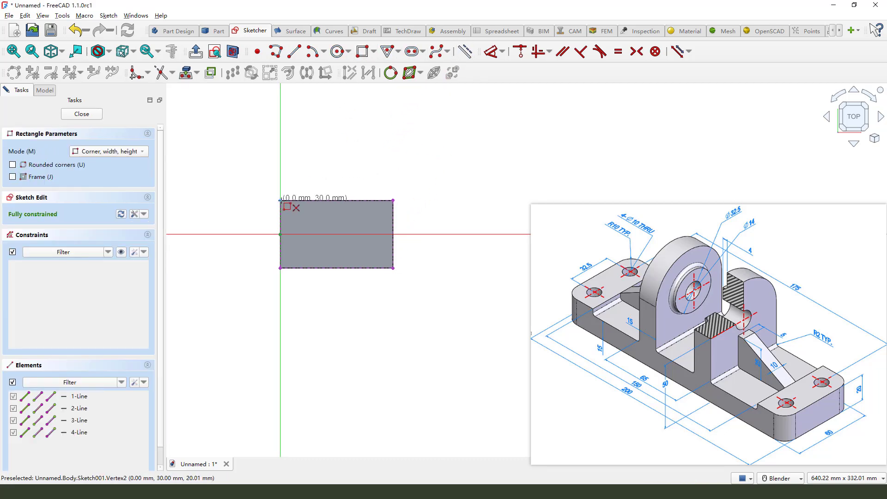
left_click(281, 200)
left_click(366, 270)
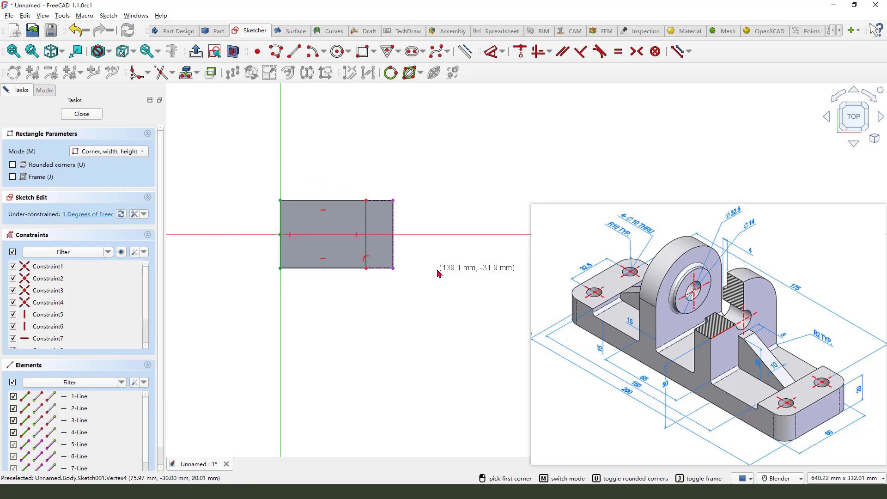
key("Escape")
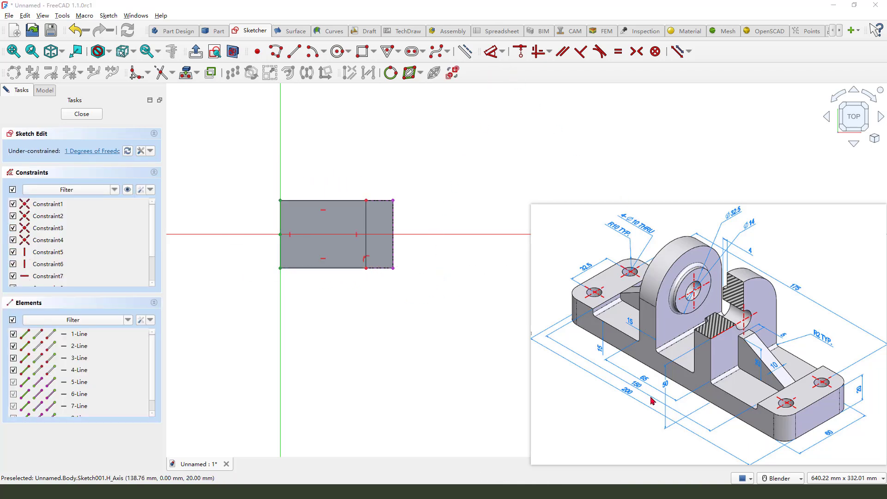
- Dimension the rectangle's lower horizontal side at 75 mm, half of the 150 mm recess length
left_click_drag(640, 387, 638, 380)
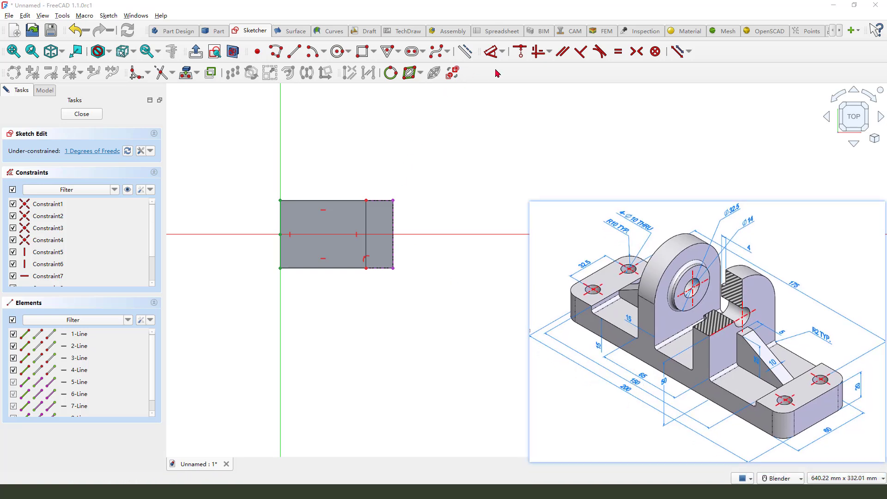
left_click(490, 51)
left_click(344, 268)
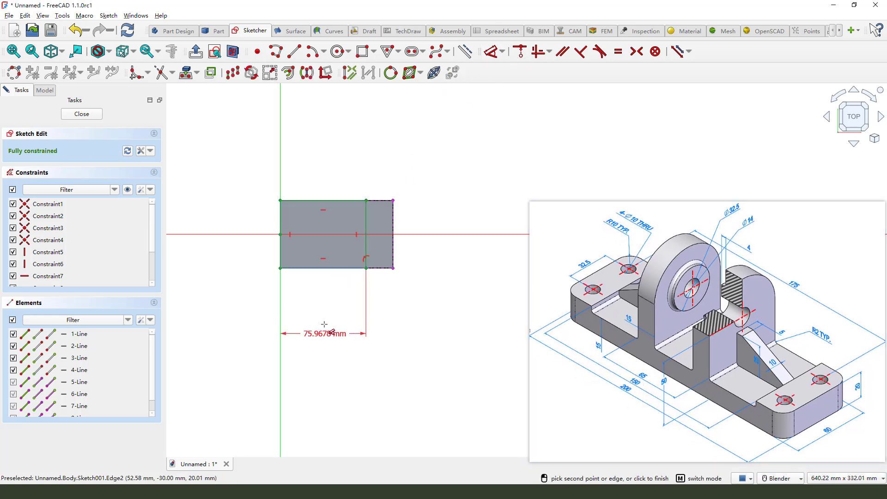
left_click(326, 335)
type("1")
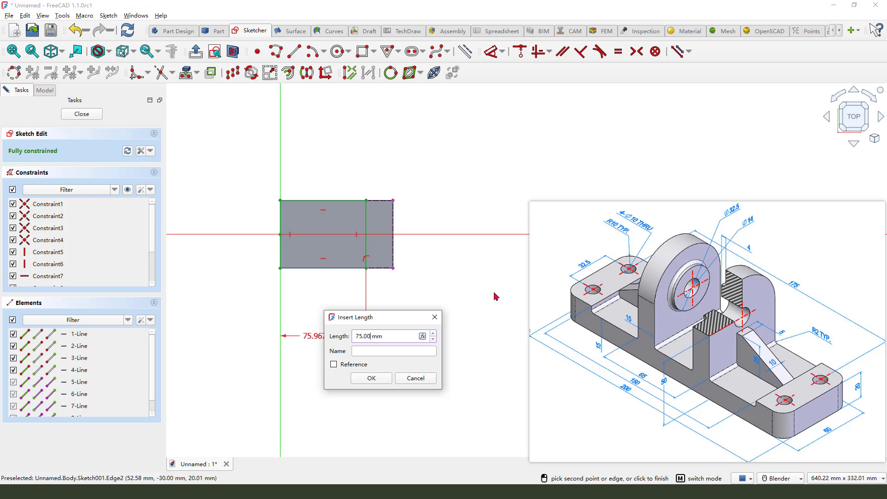
left_click(375, 380)
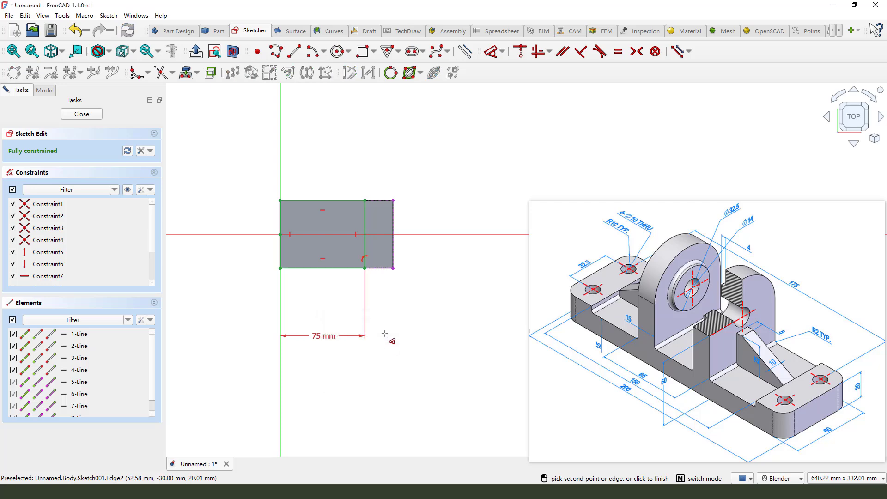
right_click(369, 261)
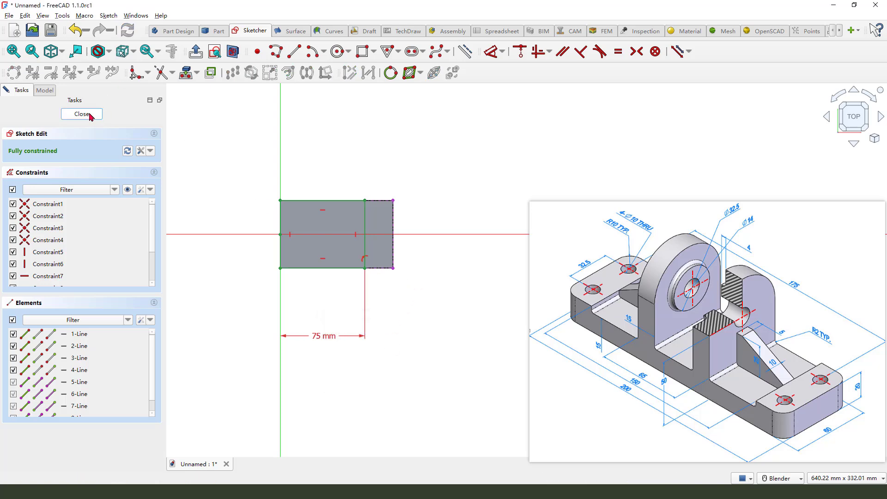
- Close the rectangle sketch and cut it into the base as a one-sided pocket 5 mm deep
left_click(81, 114)
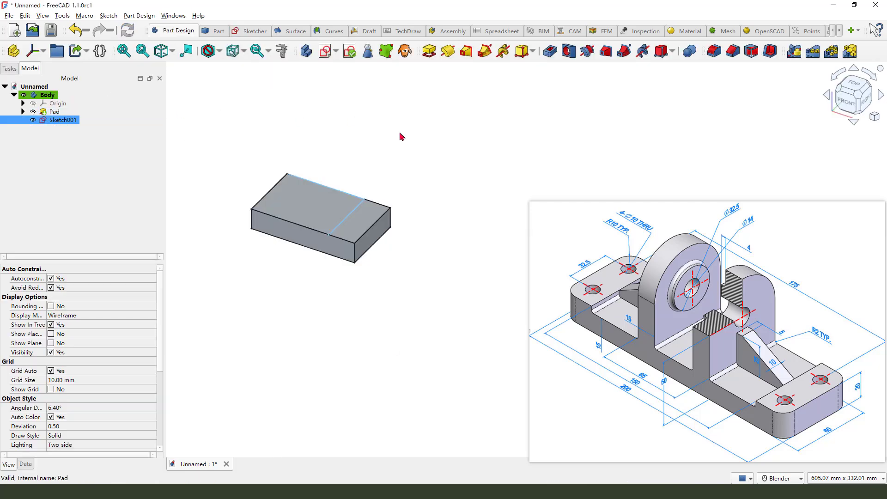
left_click(550, 51)
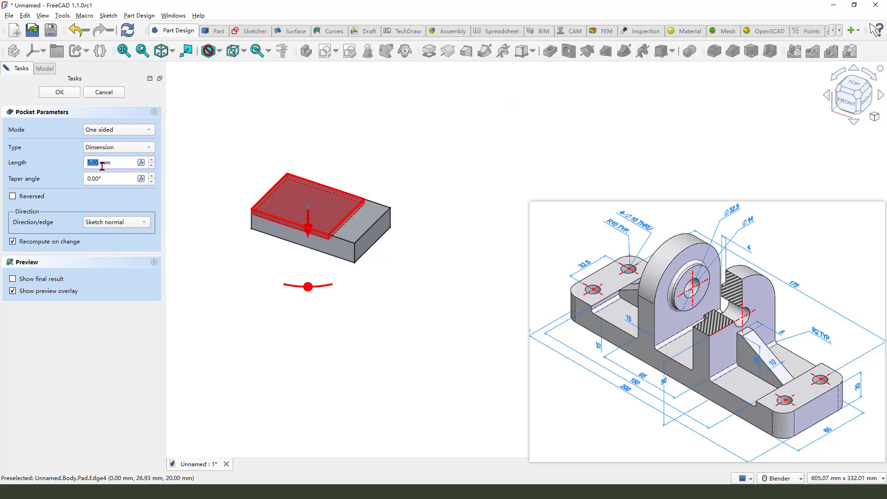
left_click_drag(107, 165, 125, 158)
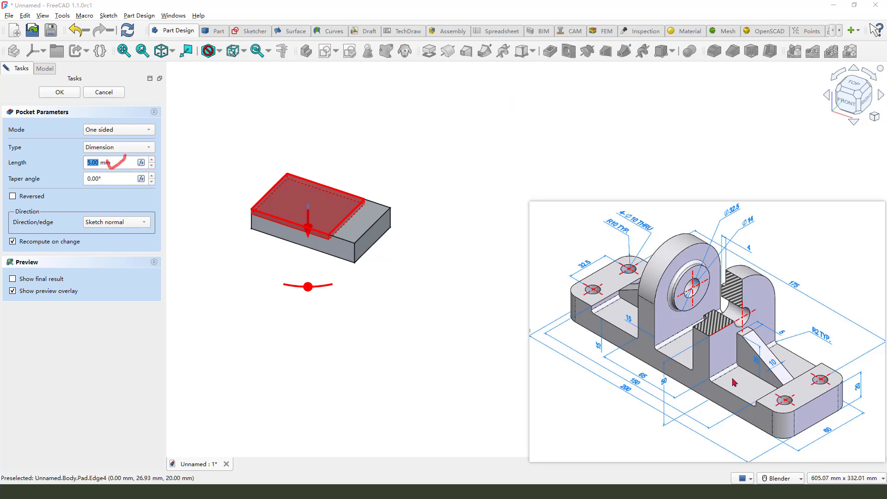
left_click_drag(596, 343, 602, 340)
key("Escape")
left_click(67, 94)
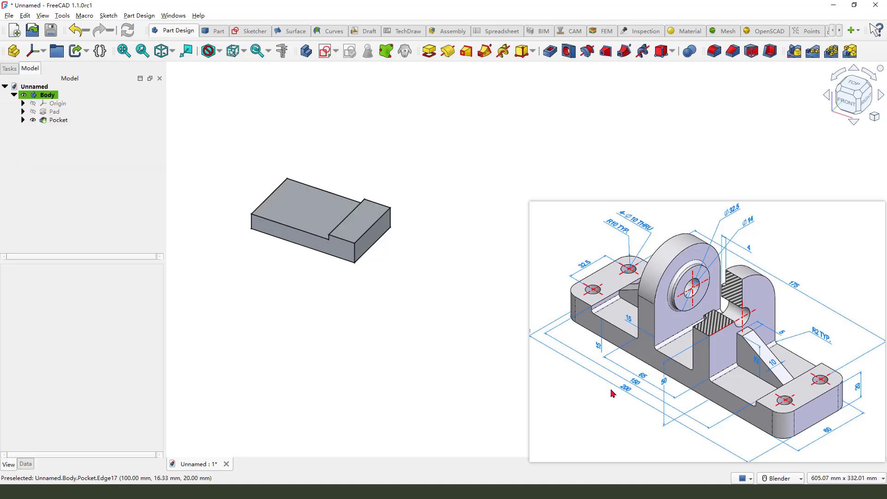
mouse_move(693, 230)
left_mouse_down()
mouse_move(672, 234)
mouse_move(641, 325)
mouse_move(712, 273)
left_mouse_up()
left_click_drag(753, 226, 723, 242)
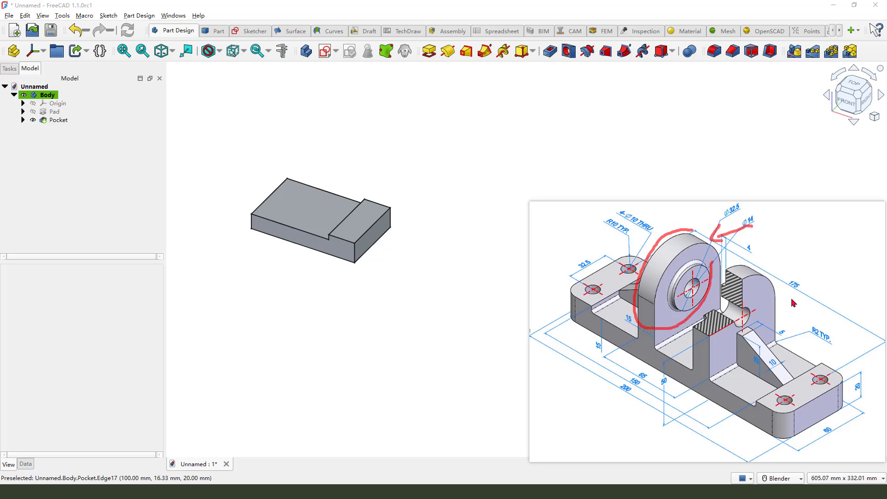
key("Escape")
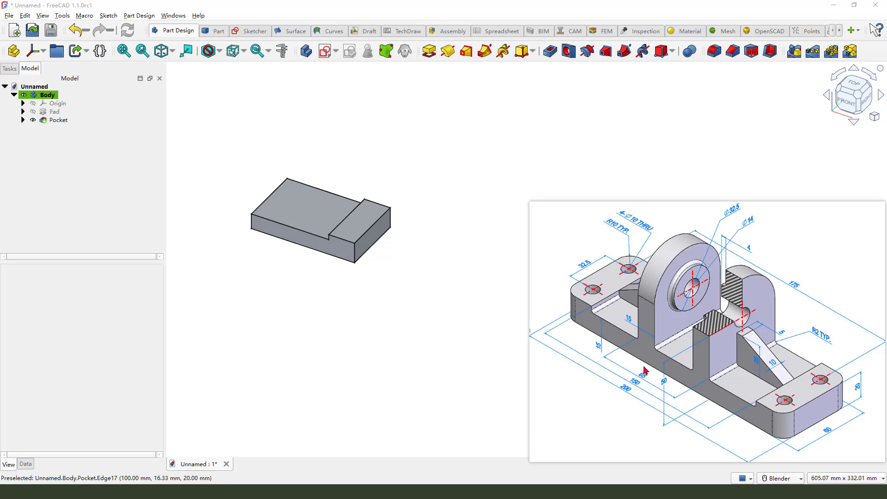
left_click_drag(645, 366, 655, 384)
key("Escape")
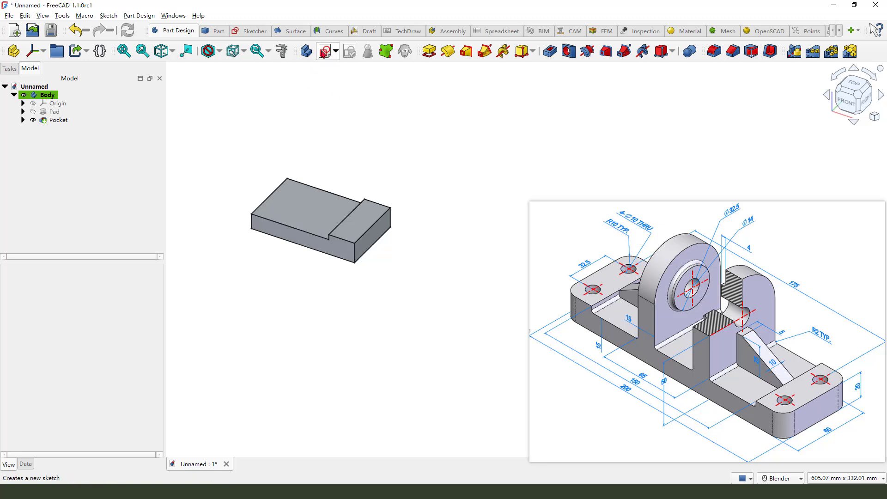
- Start a new sketch on the YZ plane at the inner end of the half base
left_click(324, 52)
left_click_drag(293, 122, 312, 153)
left_click(297, 148)
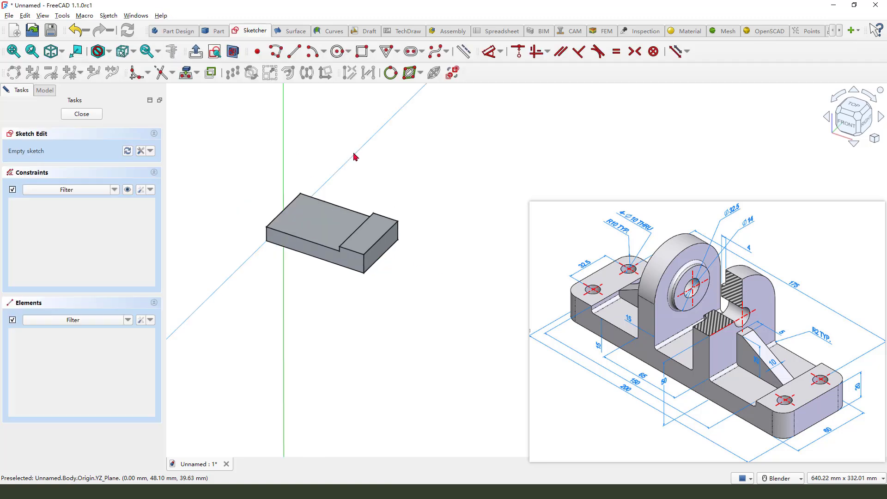
scroll(391, 213, "up", 2)
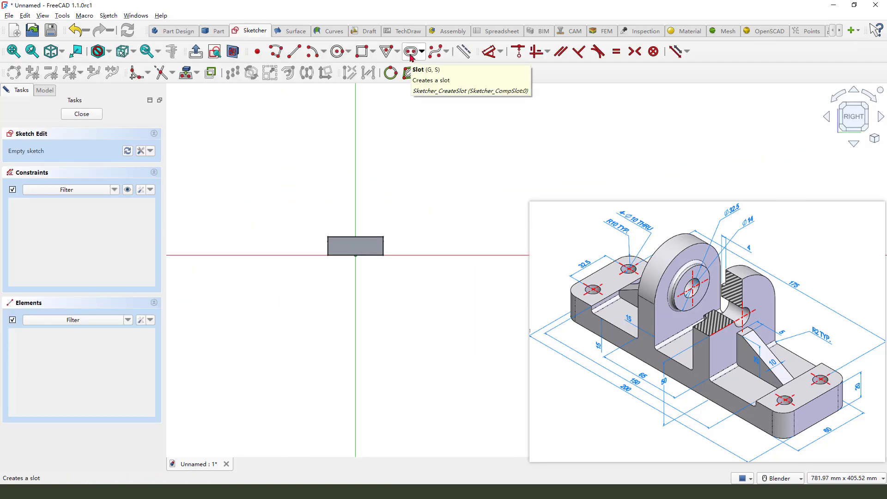
- Sketch a vertical slot about 120 mm wide, centred on the vertical axis with its lower arc centre at the origin
left_click(412, 53)
left_click(367, 160)
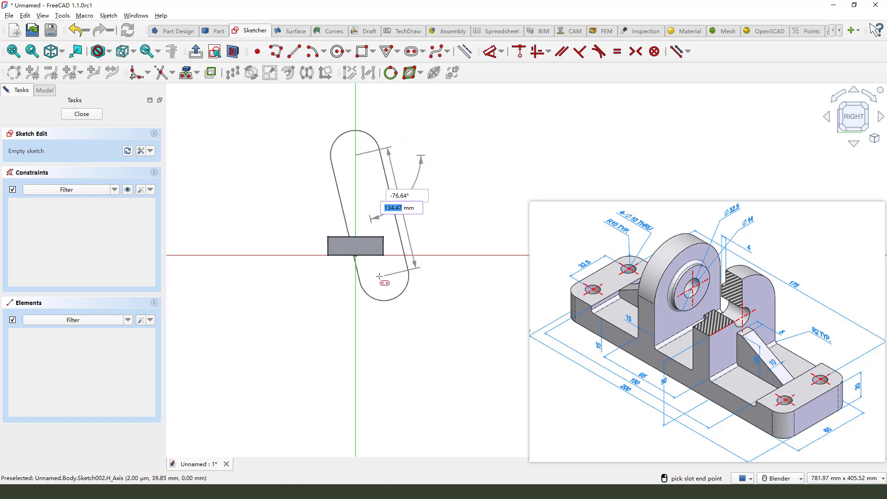
left_click(355, 256)
left_click(393, 287)
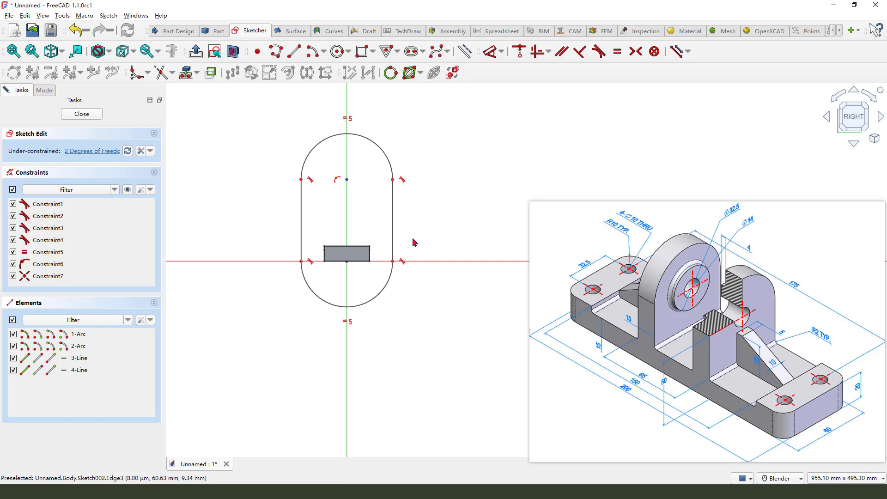
- Project the block's vertical side edge as external geometry and make the slot's lower arc endpoint coincident with that edge's bottom corner
scroll(368, 266, "up", 3)
left_click_drag(394, 234, 381, 242)
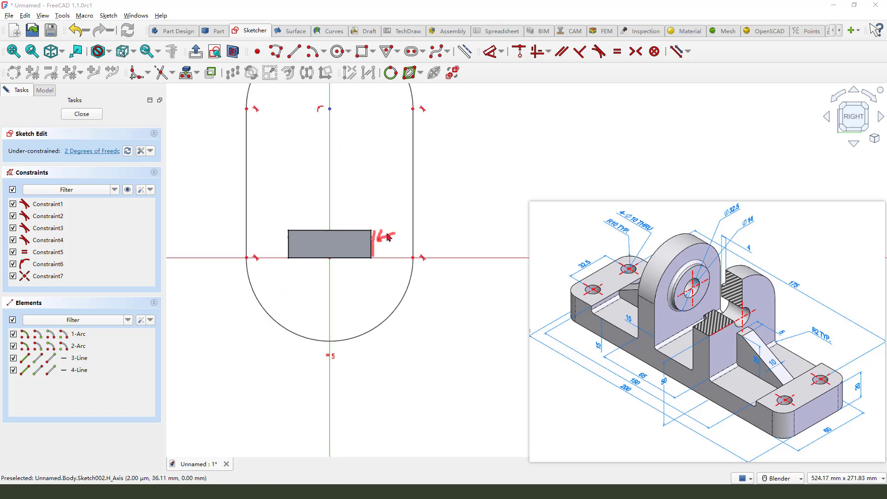
left_click(187, 73)
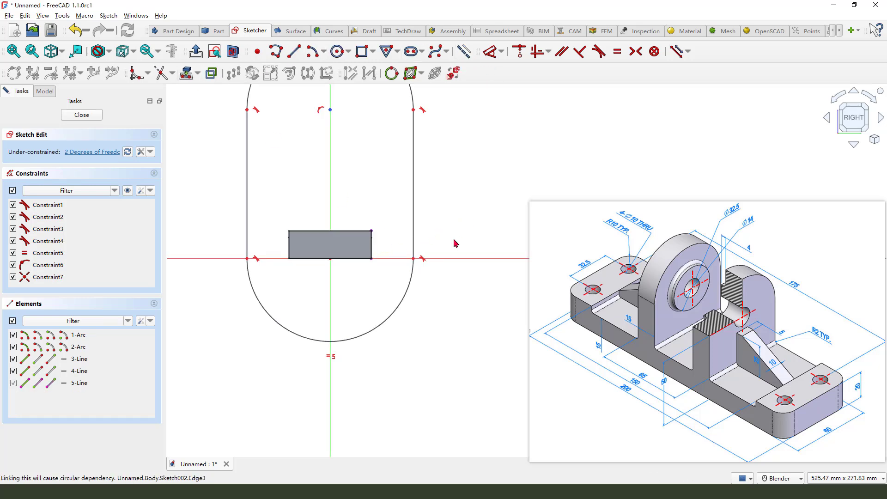
left_click(414, 262)
left_click(416, 265)
left_click(371, 261)
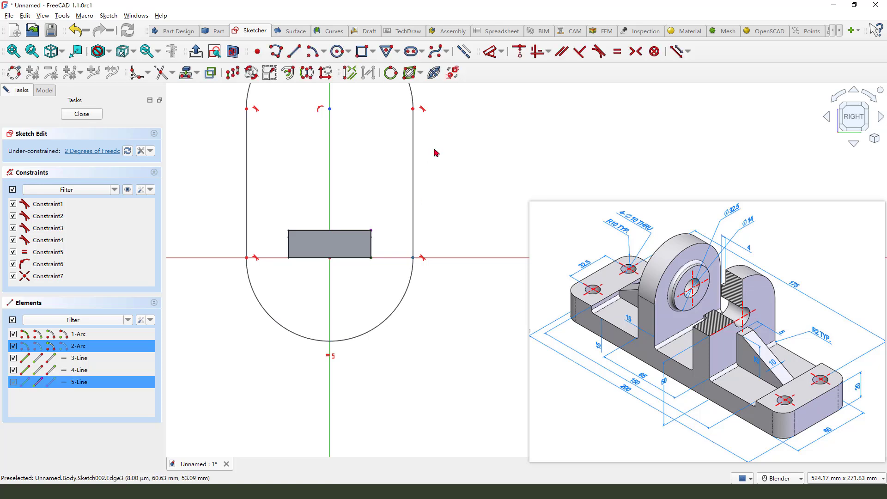
left_click(491, 52)
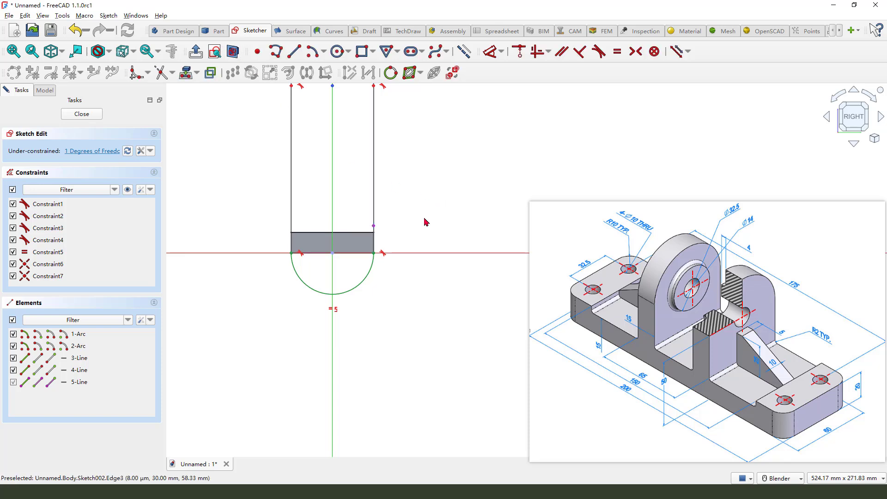
- Convert the slot's lower arc to construction geometry
scroll(336, 279, "up", 2)
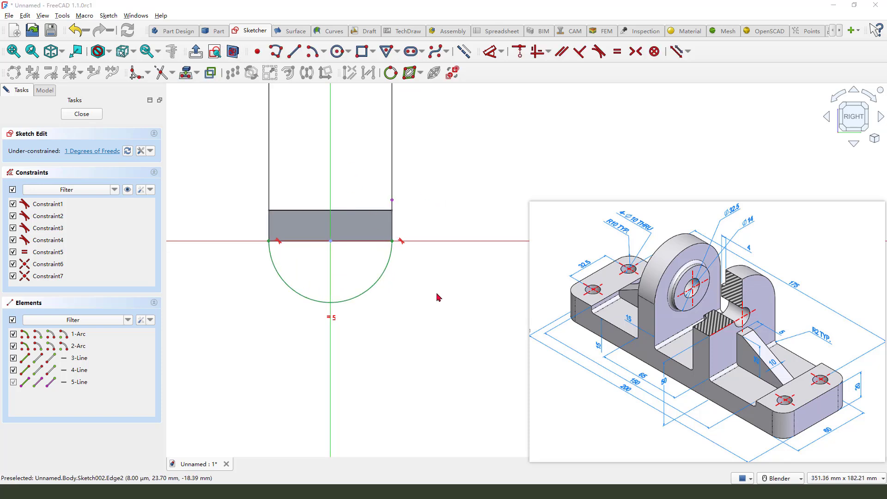
mouse_move(438, 293)
left_mouse_down()
mouse_move(406, 287)
mouse_move(405, 275)
left_mouse_up()
left_click(393, 251)
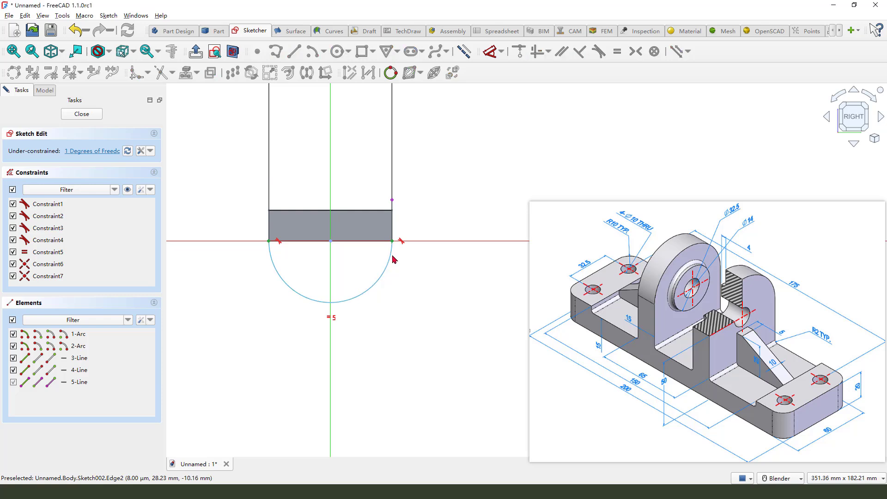
left_click(464, 51)
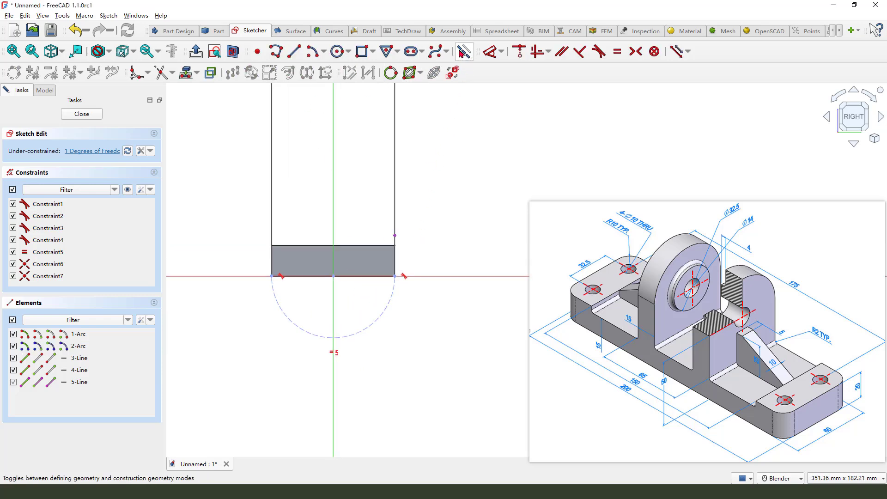
- Draw a horizontal line along the block's underside between the lower arc's endpoints to close the upright's profile
left_click(294, 51)
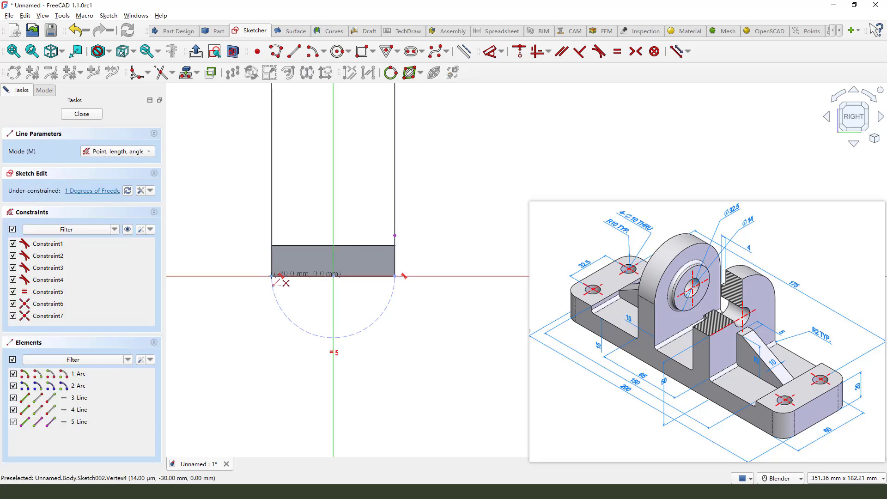
left_click(272, 276)
left_click(395, 277)
right_click(365, 360)
scroll(365, 360, "down", 1)
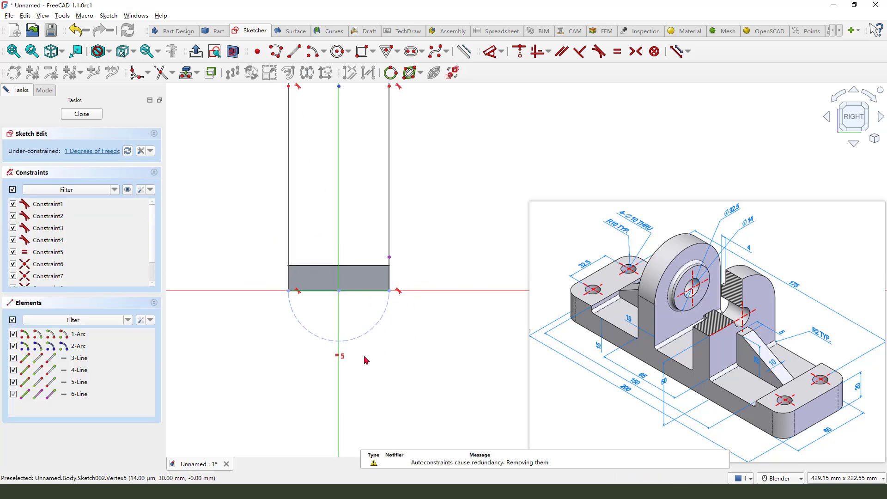
scroll(406, 261, "up", 1)
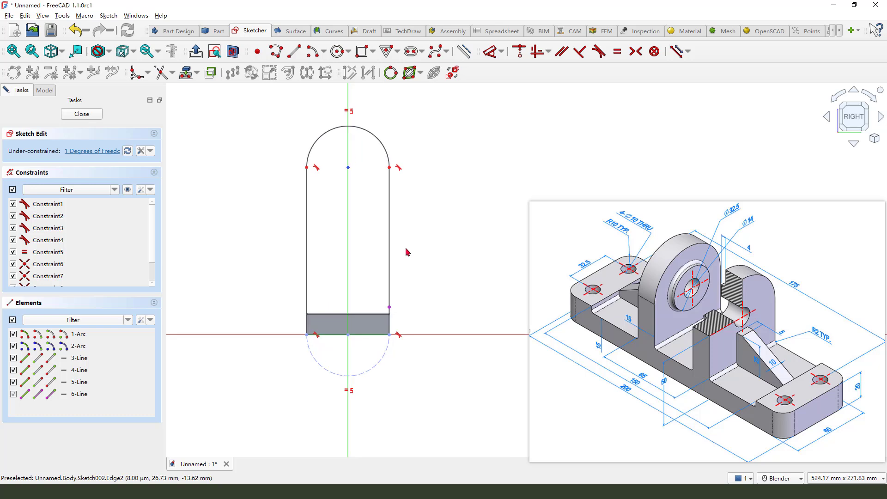
- Constrain the upper arc's centre 50 mm vertically above the origin and finish the upright's profile sketch
left_click(775, 346)
mouse_move(662, 375)
left_mouse_down()
mouse_move(656, 365)
mouse_move(664, 369)
left_mouse_up()
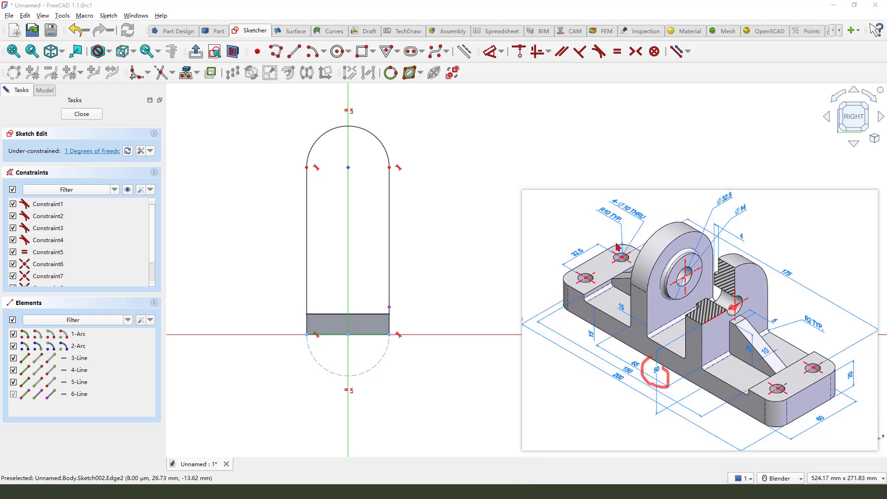
left_click(489, 51)
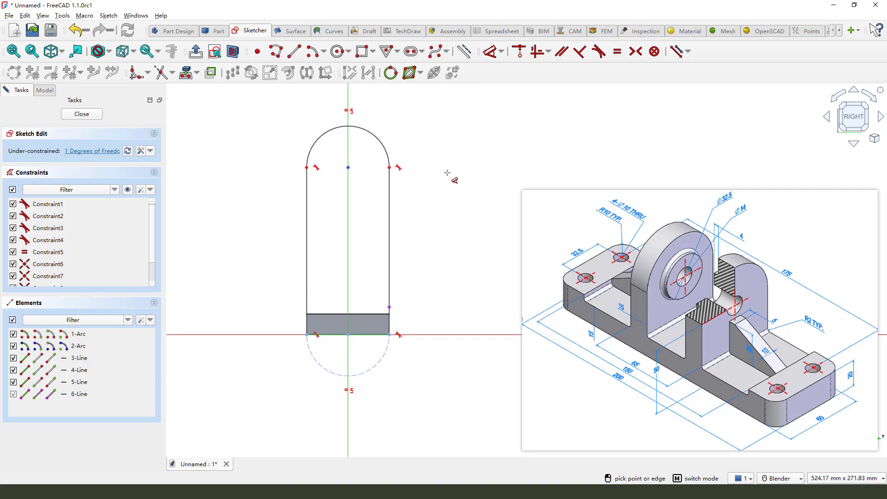
left_click(348, 335)
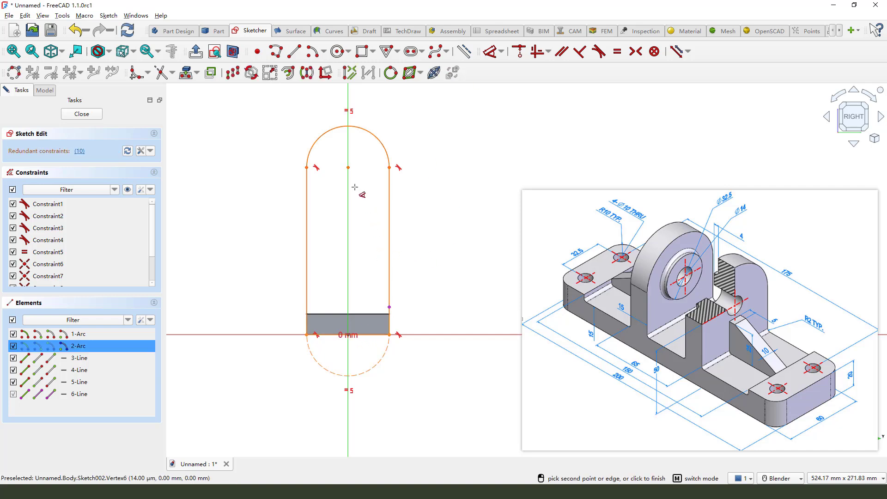
left_click(348, 166)
left_click(444, 208)
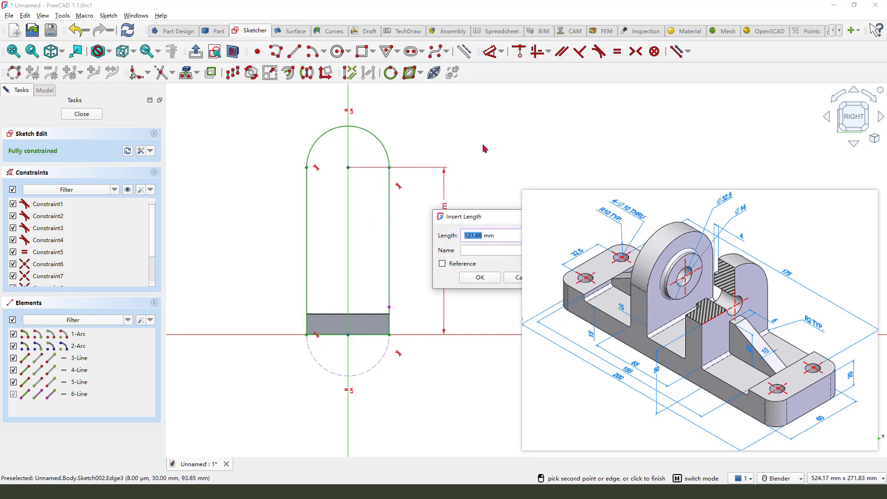
type("50")
key("Return")
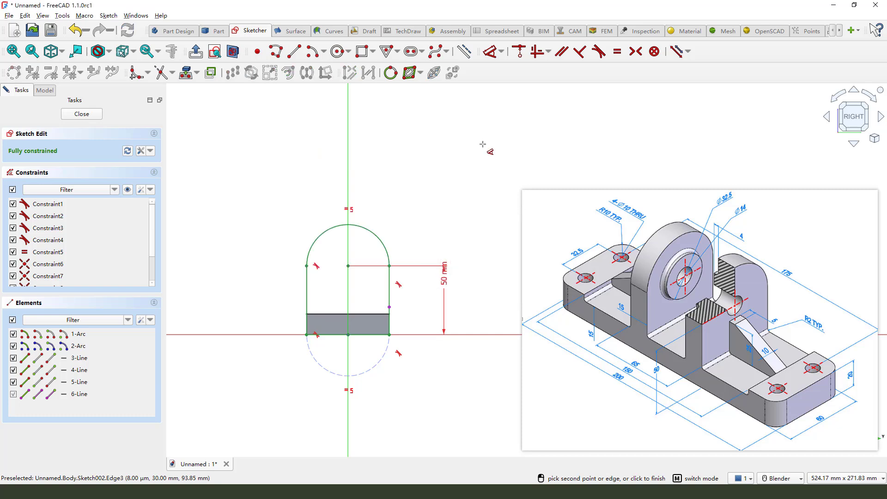
key("Escape")
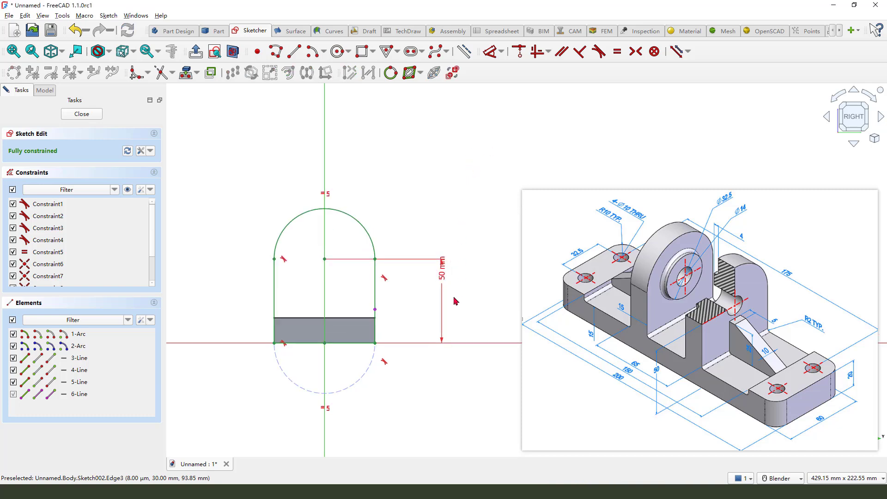
scroll(458, 295, "up", 3)
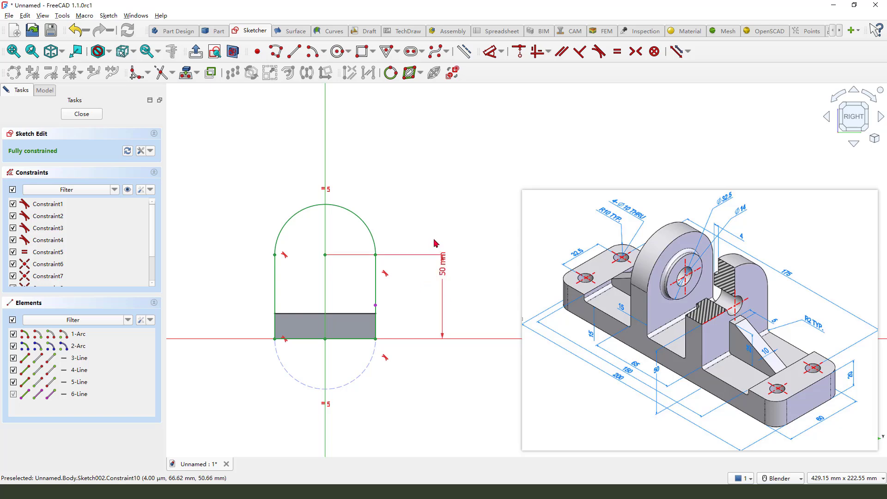
left_click(77, 115)
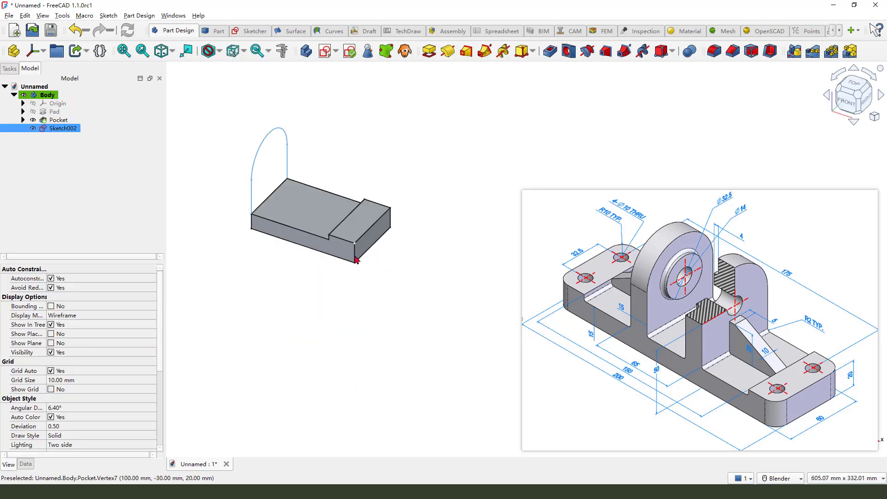
- Pad the upright's profile in two-sided mode with a first-side length of 65/2 mm
scroll(313, 222, "down", 1)
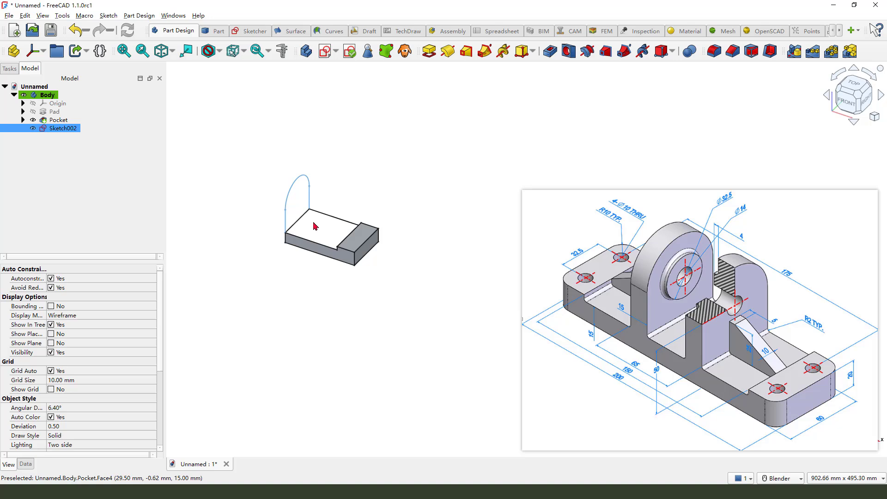
left_click(429, 51)
scroll(335, 225, "up", 3)
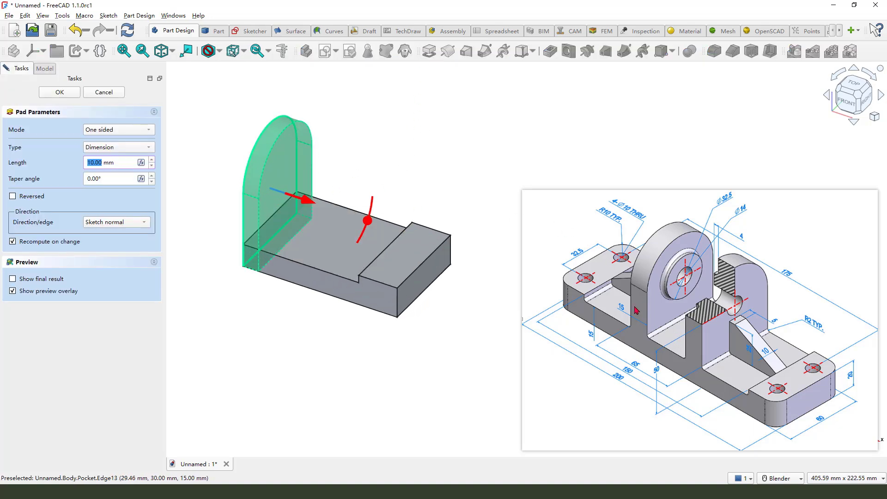
left_click(126, 132)
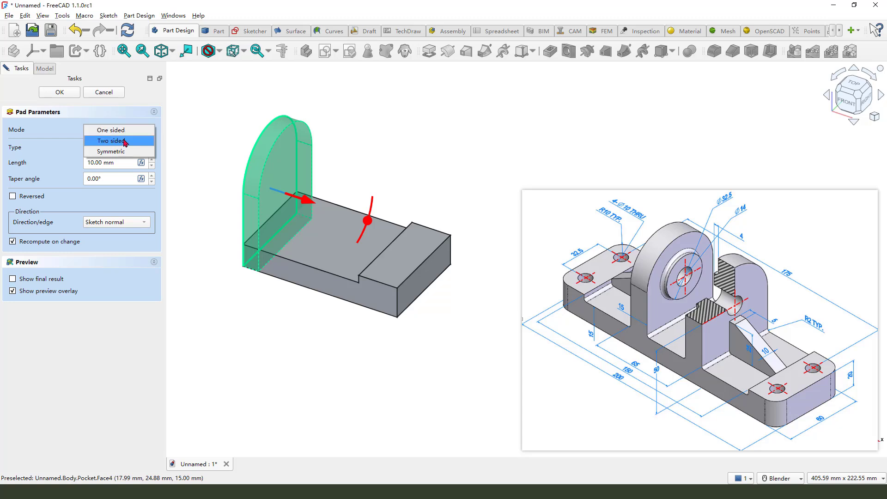
left_click(124, 141)
left_click_drag(306, 200, 350, 229)
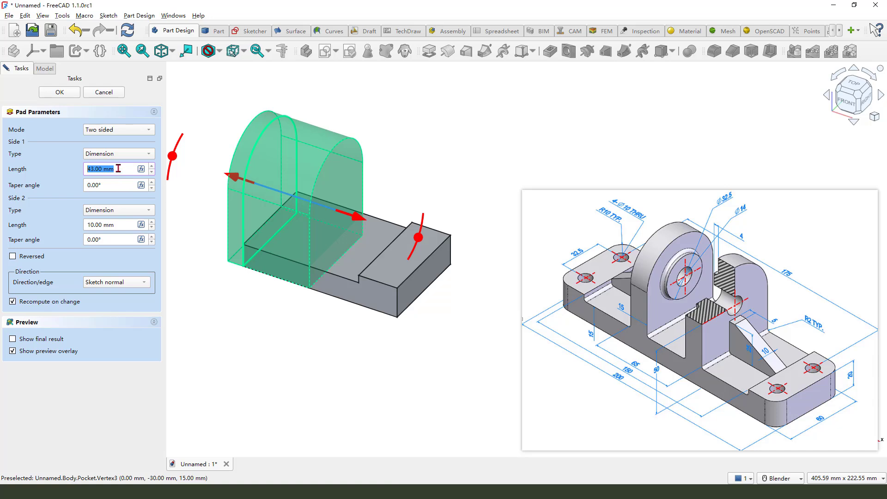
type("65/2")
left_click(191, 205)
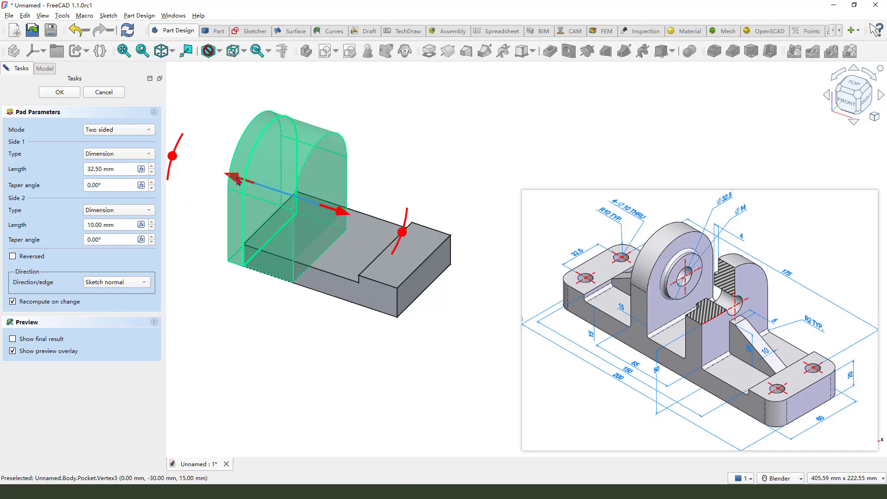
- Set the pad's second-side length to -35/2 mm and complete the upright
left_click_drag(237, 180, 283, 200)
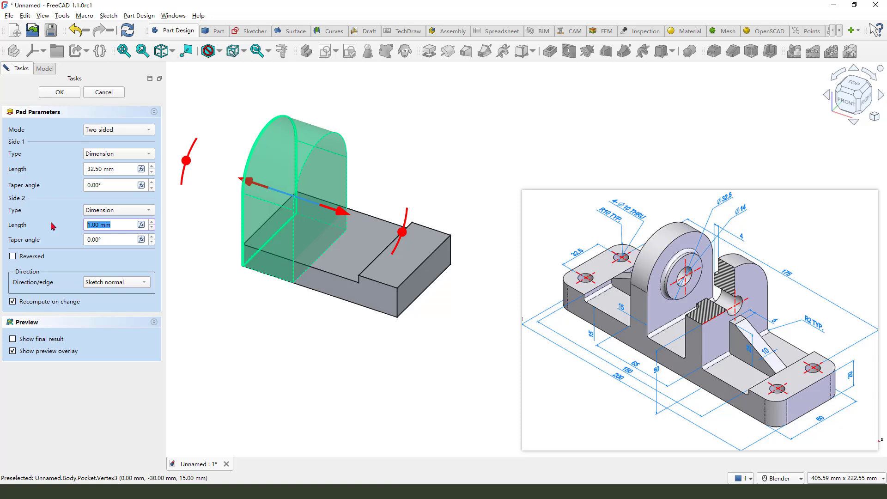
left_click_drag(99, 224, 93, 225)
type("-")
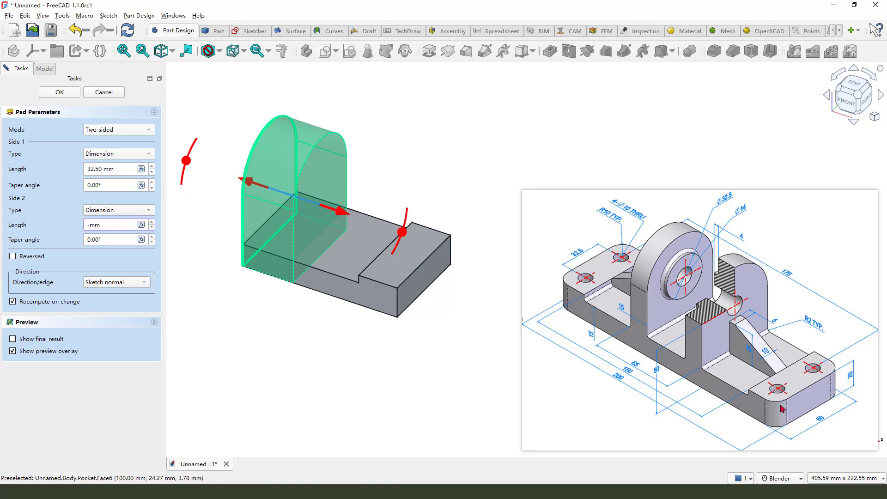
type("1.00")
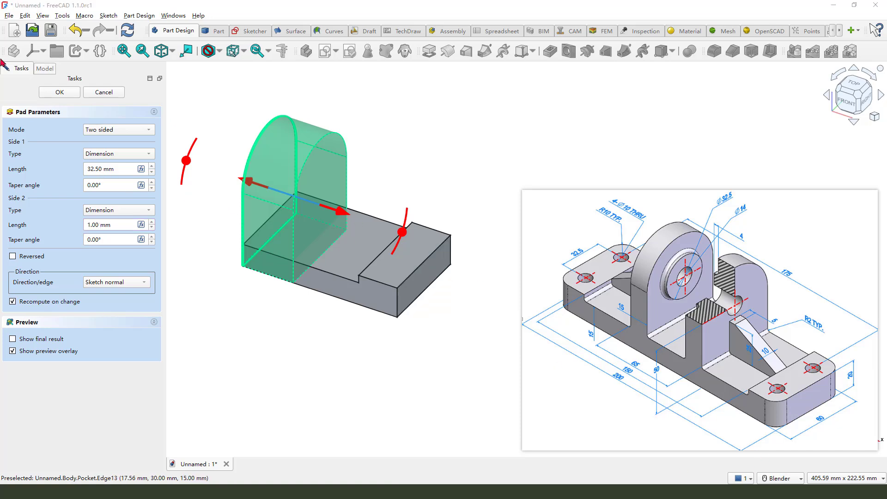
key("BackSpace")
key("BackSpace")
key("BackSpace")
key("BackSpace")
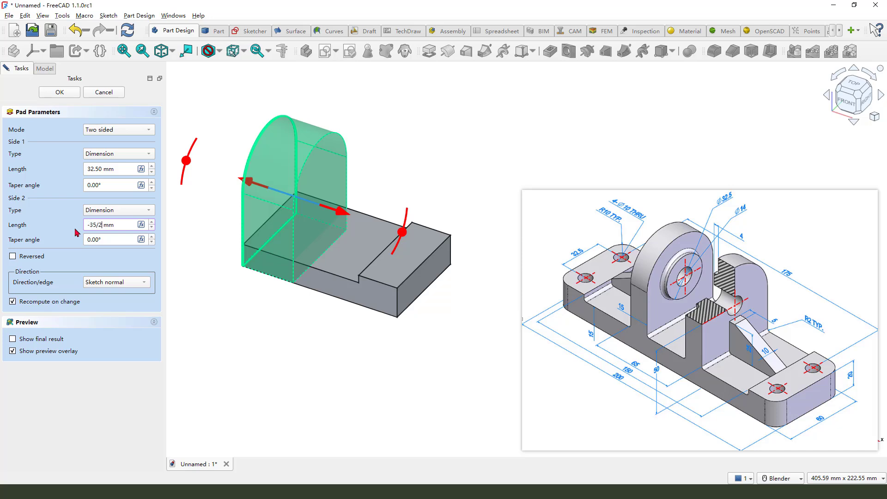
left_click(199, 256)
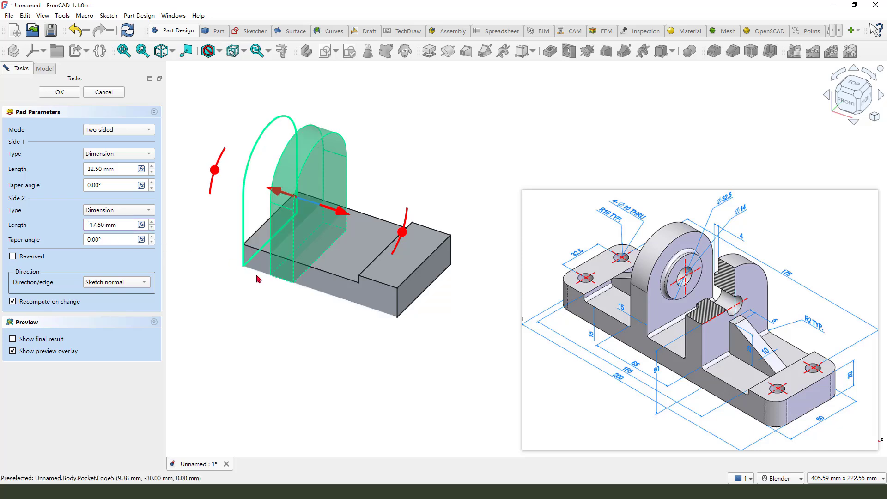
mouse_move(256, 275)
middle_mouse_down()
mouse_move(288, 266)
mouse_move(258, 258)
middle_mouse_up()
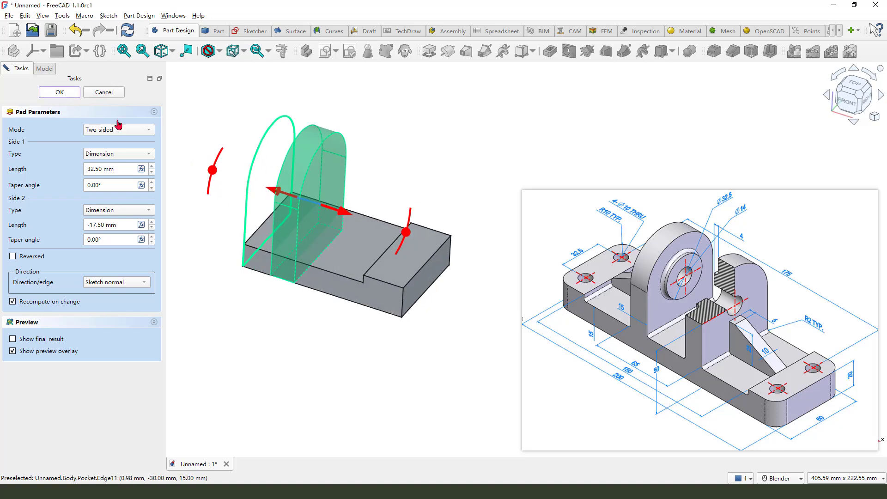
left_click(59, 92)
- Start a new sketch on the upright's flat inner face, the one opposite the raised end of the base
middle_click_drag(401, 339, 394, 342)
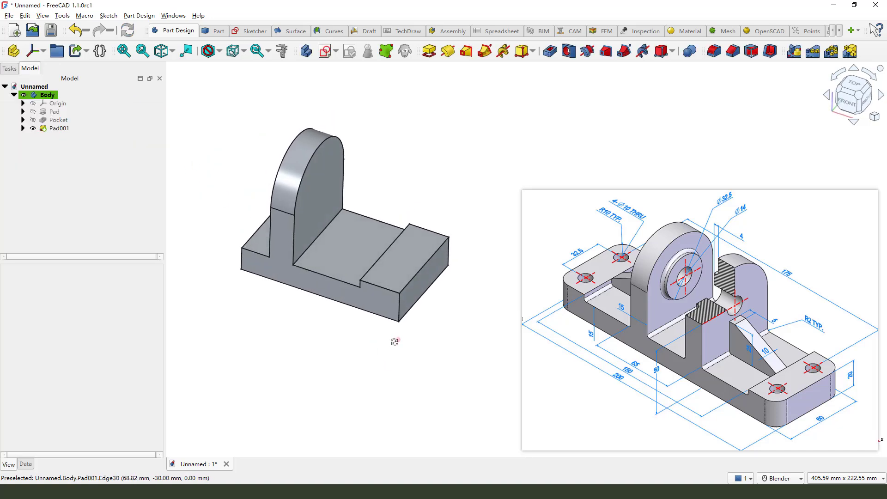
mouse_move(684, 257)
left_mouse_down()
mouse_move(668, 286)
mouse_move(694, 256)
left_mouse_up()
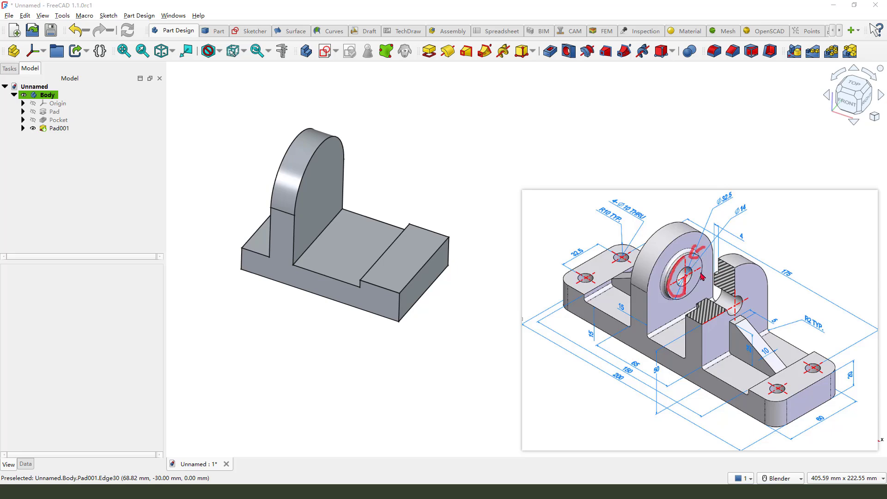
key("Escape")
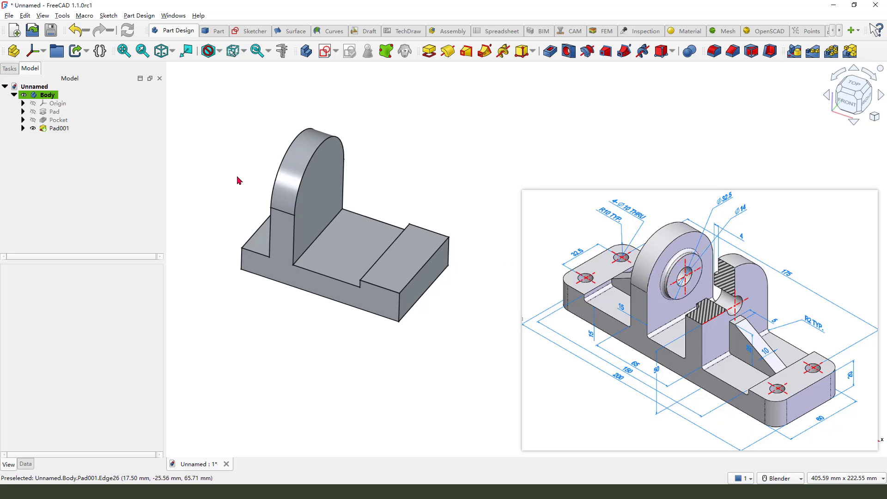
mouse_move(237, 179)
middle_mouse_down()
mouse_move(227, 192)
mouse_move(352, 212)
middle_mouse_up()
left_click(360, 169)
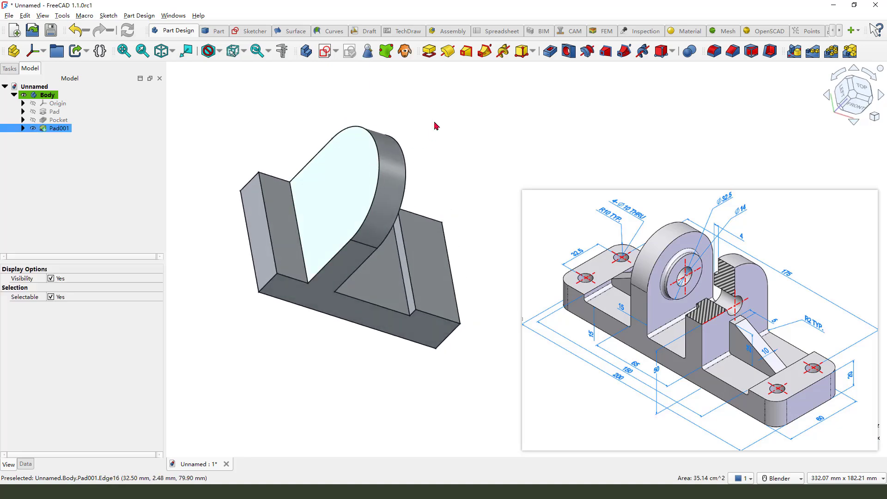
left_click(326, 51)
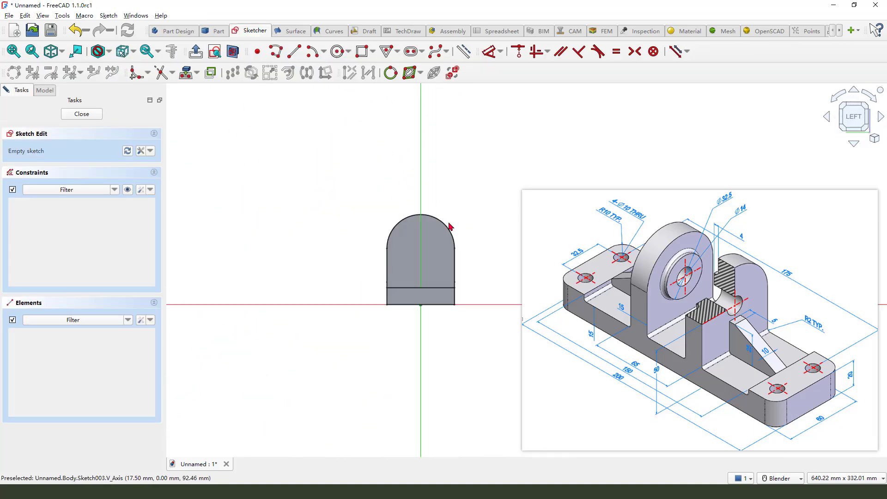
- Project the upright's rounded top edge into the sketch as external geometry
left_click_drag(463, 198, 440, 212)
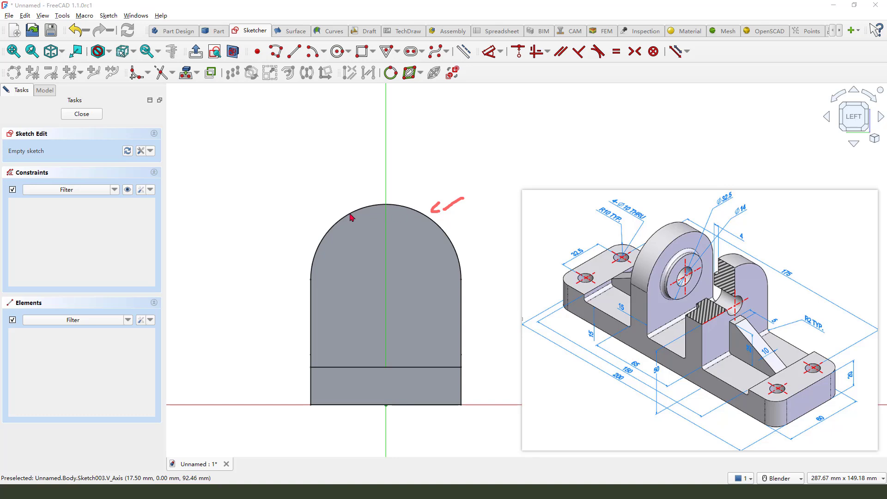
mouse_move(350, 213)
left_mouse_down()
mouse_move(432, 218)
mouse_move(453, 249)
left_mouse_up()
key("Escape")
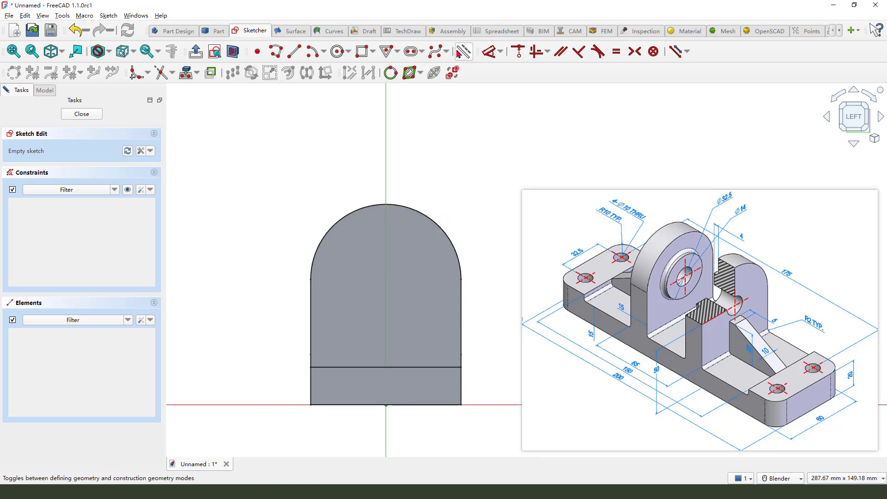
left_click(464, 51)
left_click(210, 73)
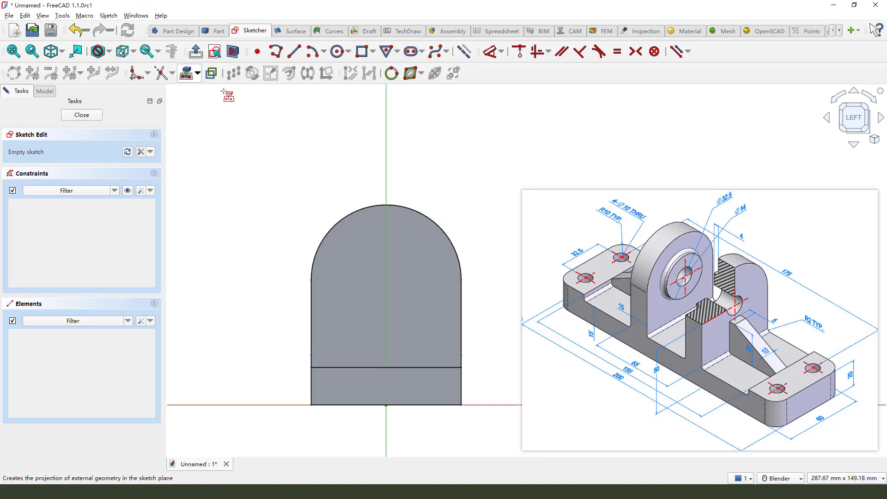
left_click(432, 219)
key("ctrl+alt+g")
left_click_drag(396, 265, 386, 281)
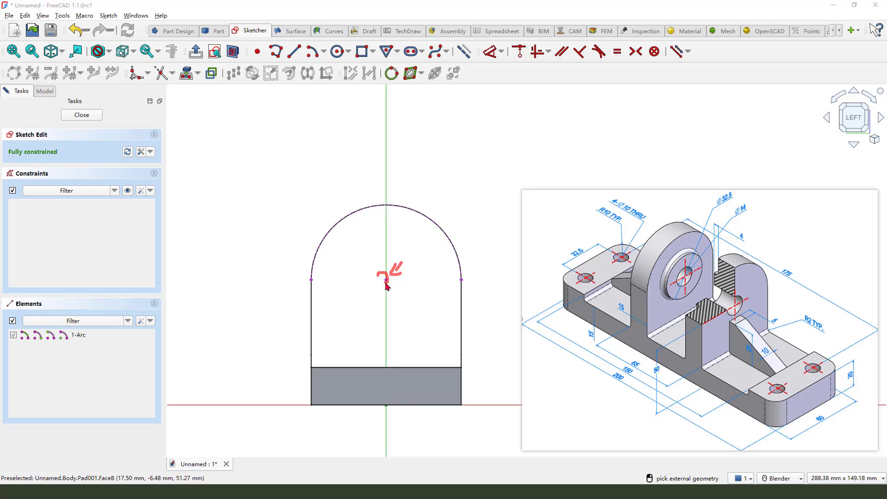
- Draw a circle about 28 mm in diameter centred on the projected arc's centre
left_click(338, 52)
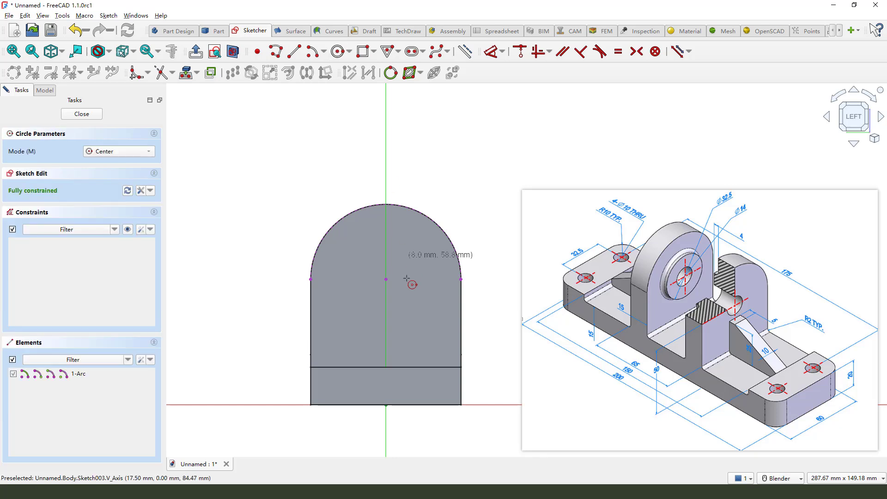
left_click(386, 279)
left_click(411, 305)
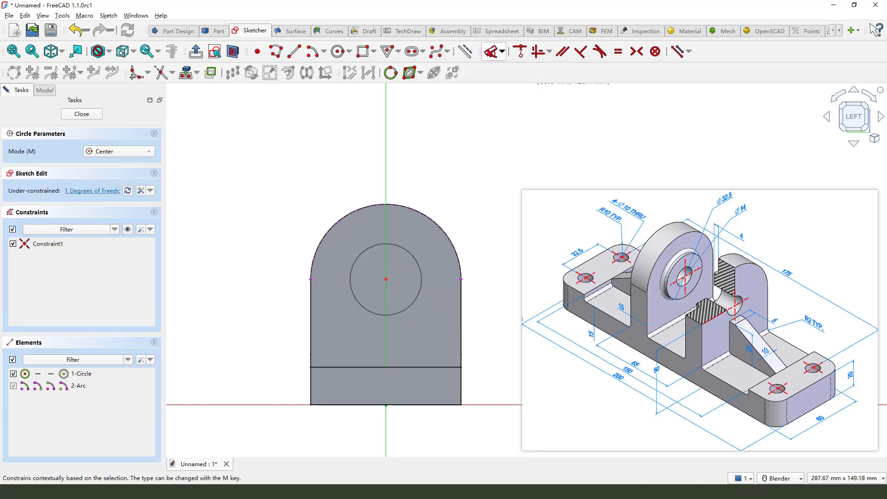
- Set the circle's diameter to 32.5 mm and finish the sketch
left_click(491, 51)
left_click(420, 271)
left_click(465, 188)
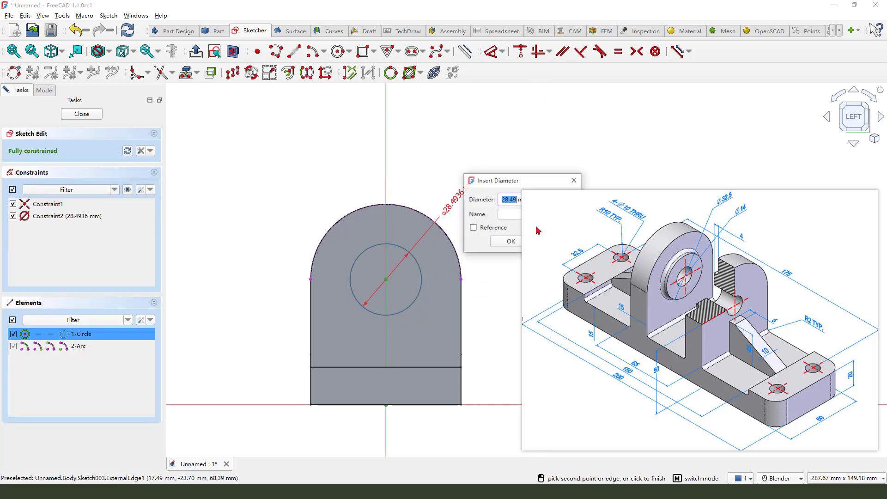
mouse_move(736, 190)
left_mouse_down()
mouse_move(713, 197)
mouse_move(734, 210)
left_mouse_up()
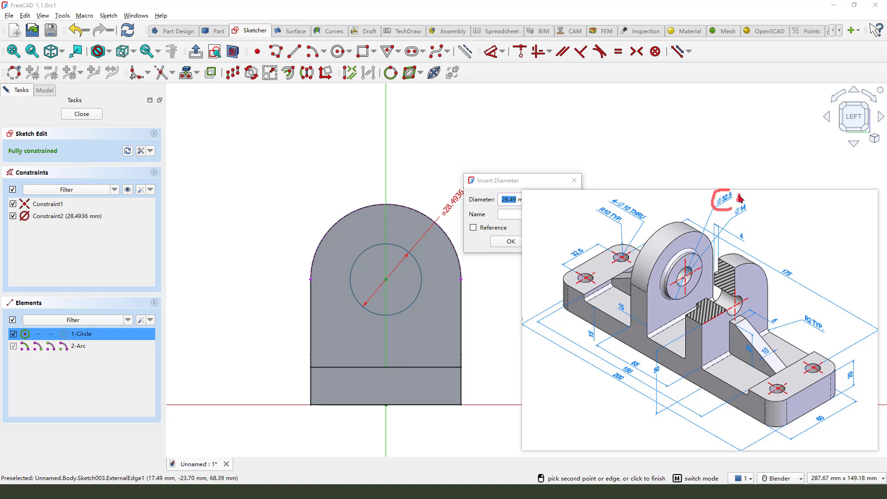
key("Escape")
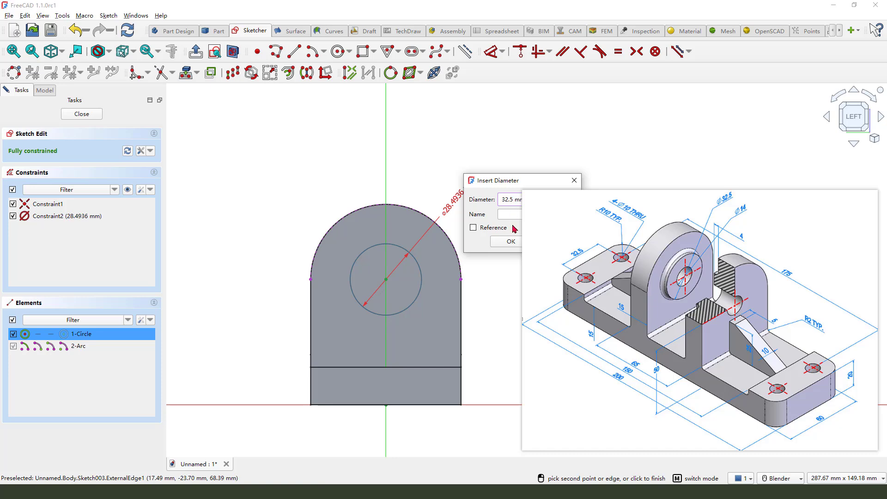
left_click(511, 241)
scroll(283, 233, "down", 3)
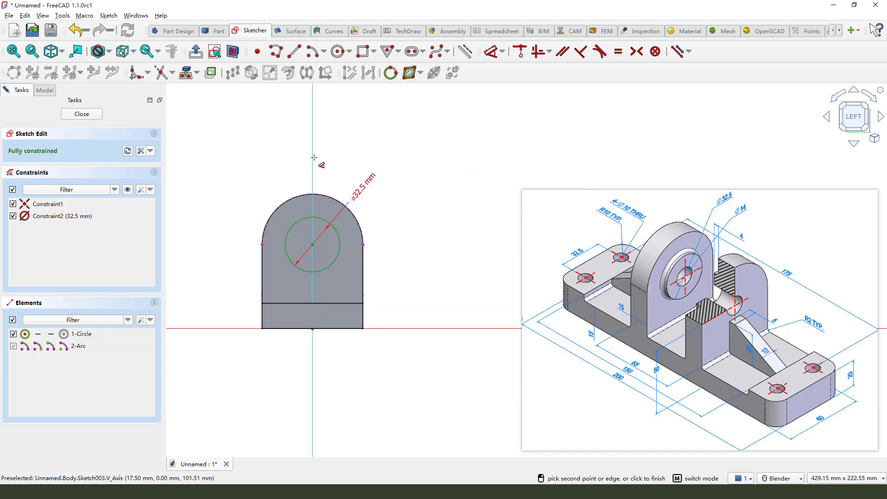
left_click(81, 115)
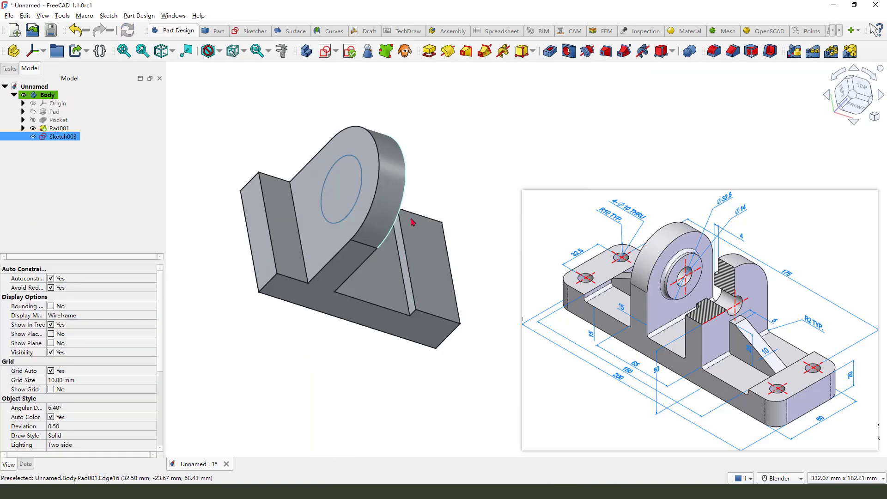
- Pad the 32.5 mm circle 4 mm outward from the upright's face to form the boss
left_click(429, 51)
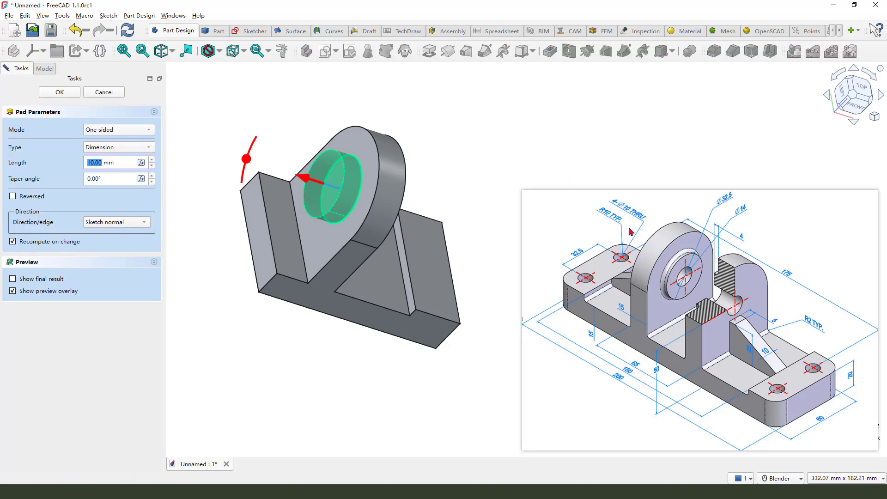
mouse_move(741, 227)
left_mouse_down()
mouse_move(734, 238)
mouse_move(745, 227)
left_mouse_up()
type("4")
left_click(69, 93)
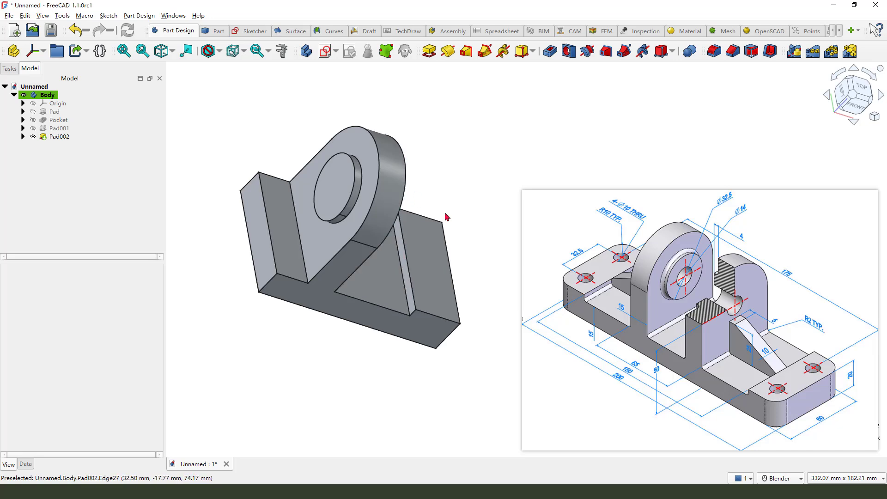
- Start a Hole on the boss's outer circular edge and switch its direction so that it runs into the upright
left_click_drag(746, 200, 740, 218)
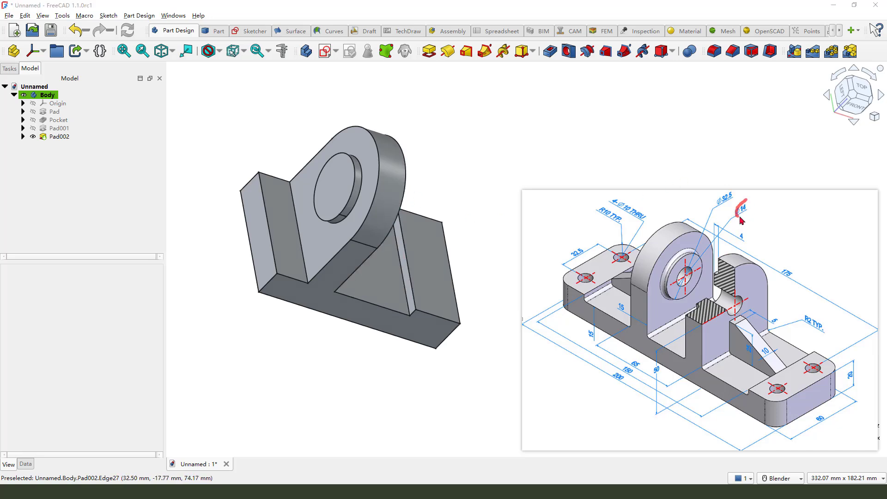
key("Escape")
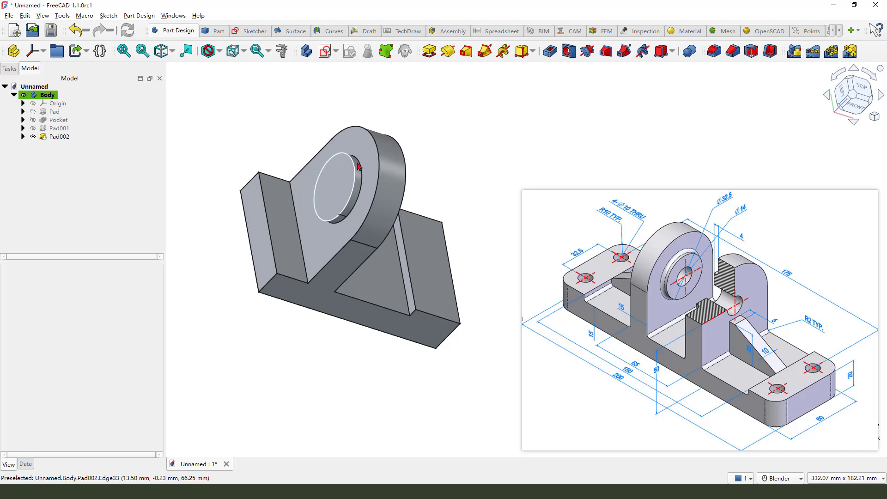
left_click(396, 154)
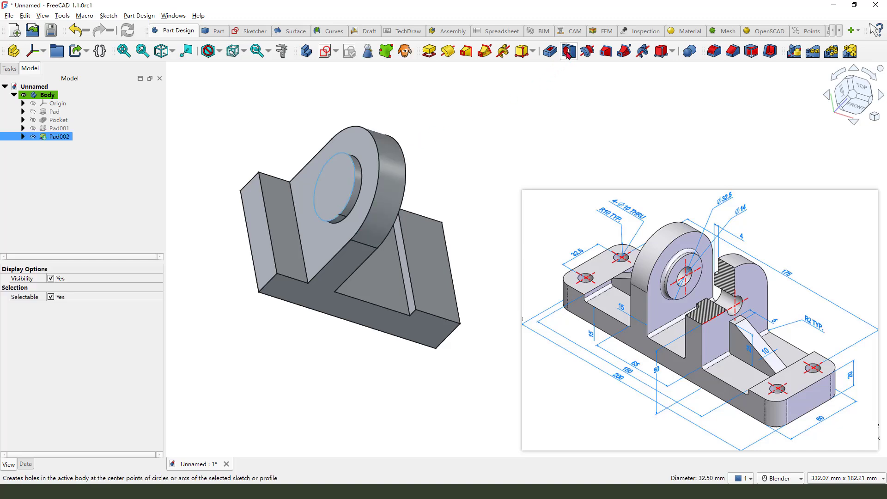
left_click(568, 52)
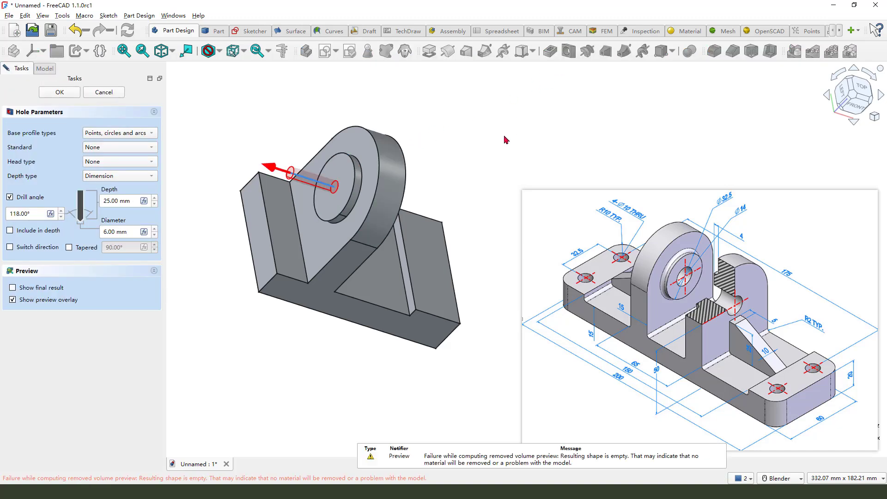
left_click(10, 248)
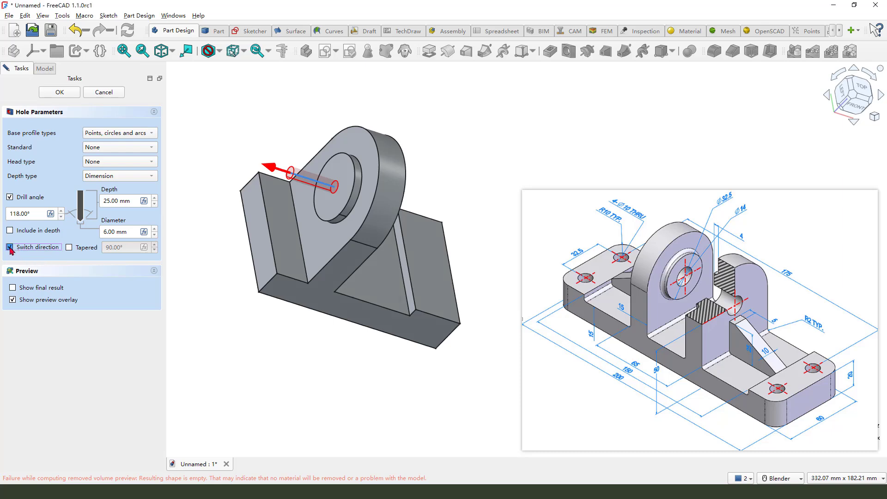
middle_click_drag(596, 335, 609, 290)
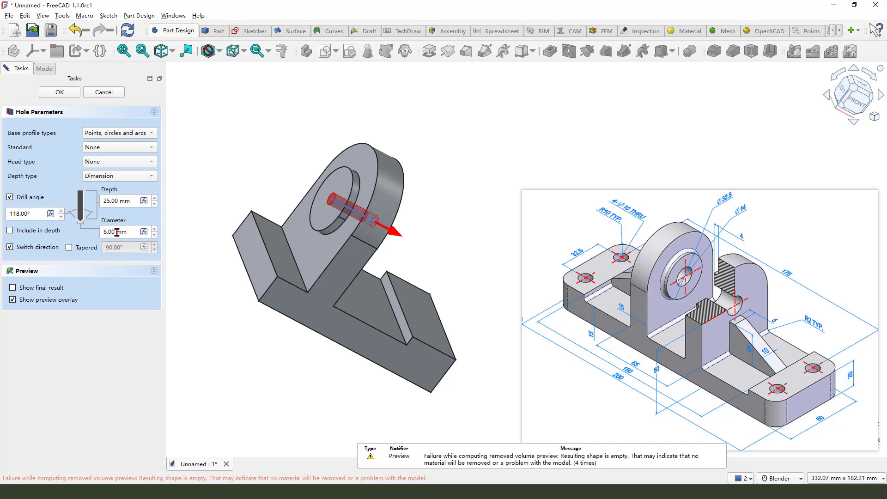
- Set the hole's diameter to 14 mm, turn off its drill angle and create it
left_click_drag(117, 233, 95, 236)
type("14")
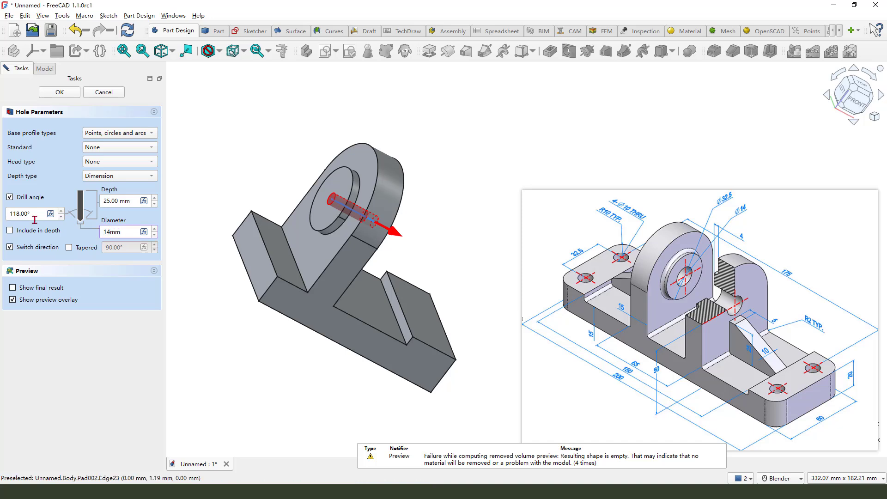
left_click(15, 200)
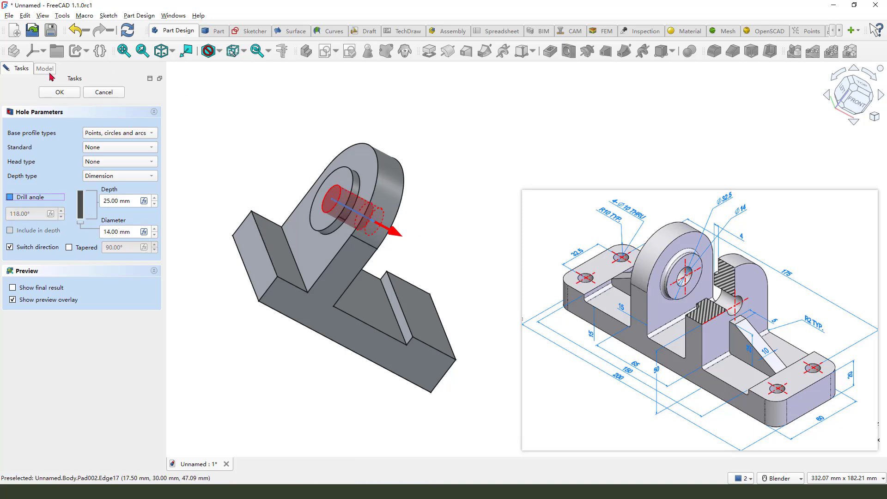
left_click(60, 95)
- Start a new sketch on the XZ base plane for the rib beside the upright
middle_click_drag(402, 238, 374, 240)
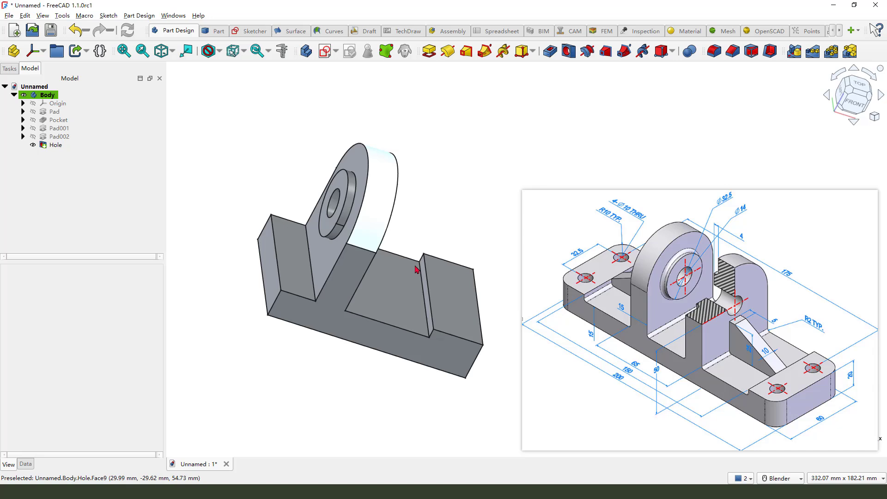
left_click(845, 369)
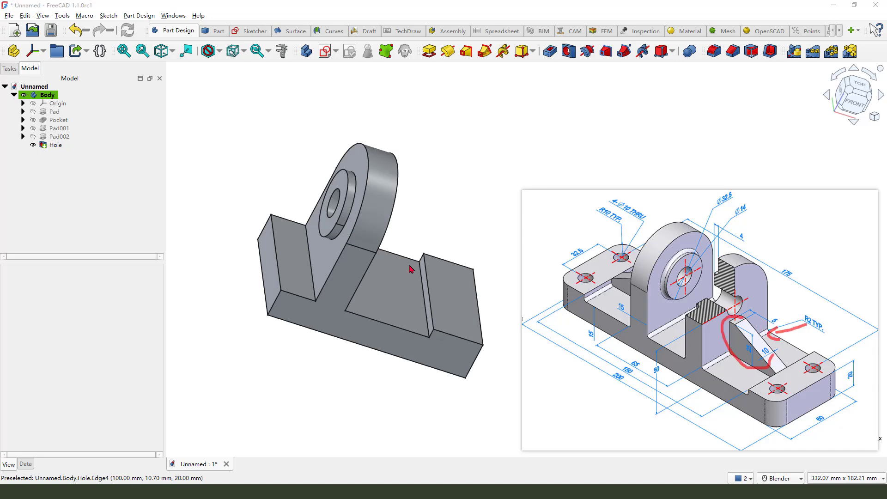
middle_click_drag(411, 266, 394, 289)
key("0")
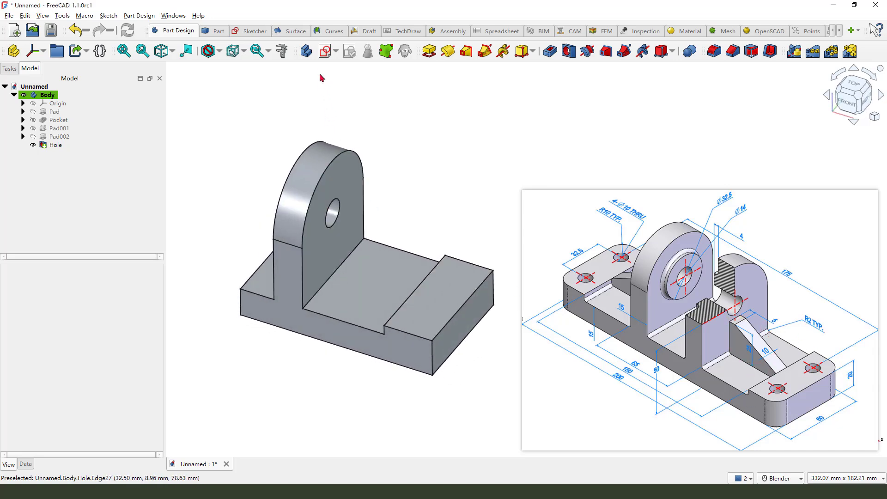
left_click(324, 52)
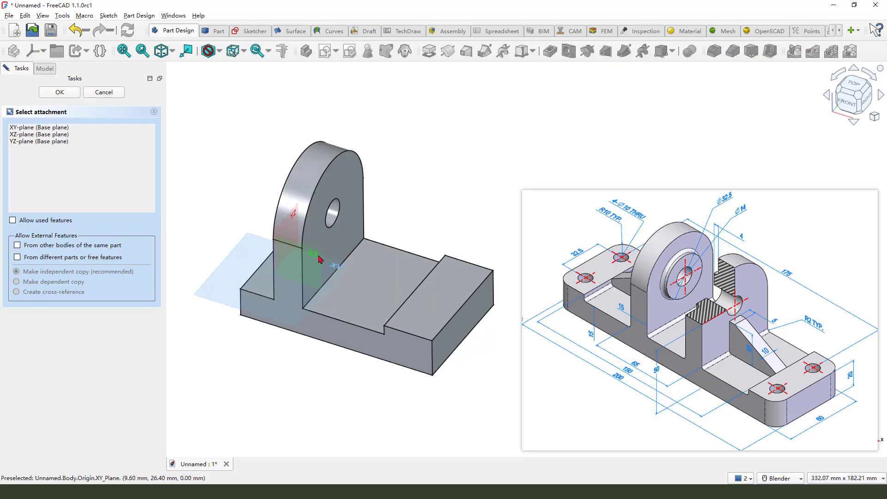
middle_click_drag(320, 257, 331, 228)
left_click(327, 226)
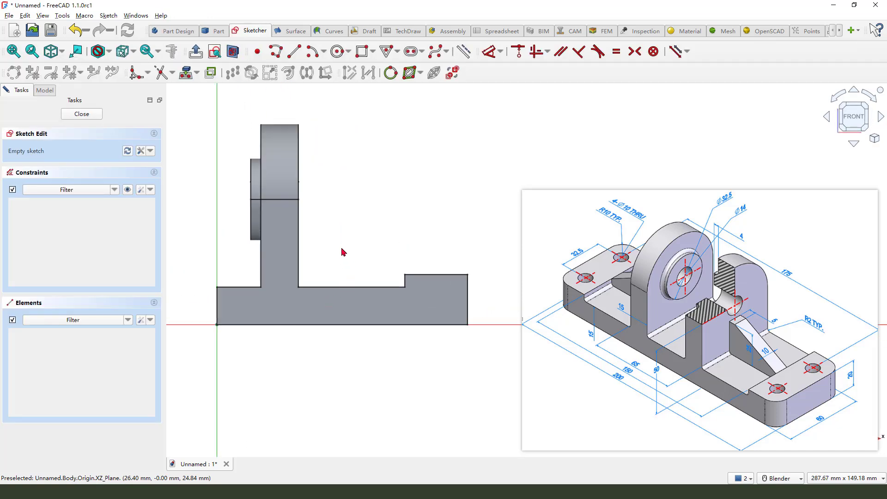
- Project the upright's vertical edge on the raised-end side and the recess floor edge as external geometry, and turn on the section view
mouse_move(346, 225)
left_mouse_down()
mouse_move(302, 238)
mouse_move(301, 272)
mouse_move(362, 289)
left_mouse_up()
key("Escape")
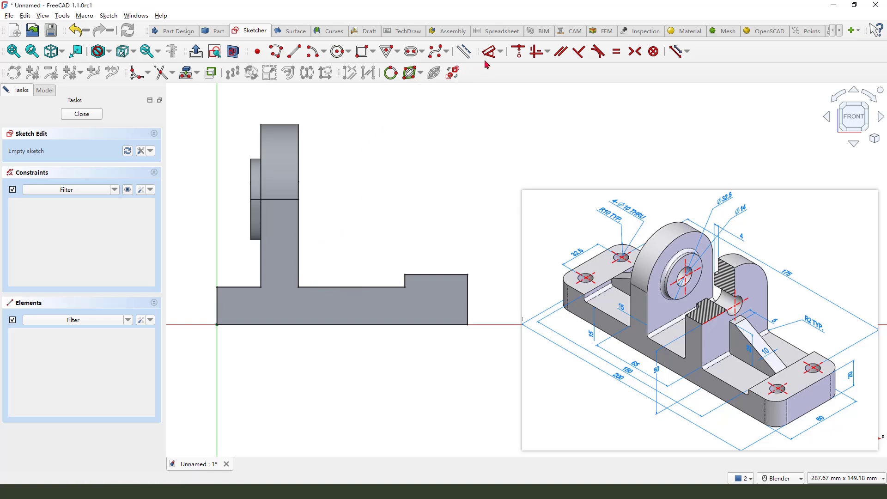
left_click(465, 53)
left_click(187, 73)
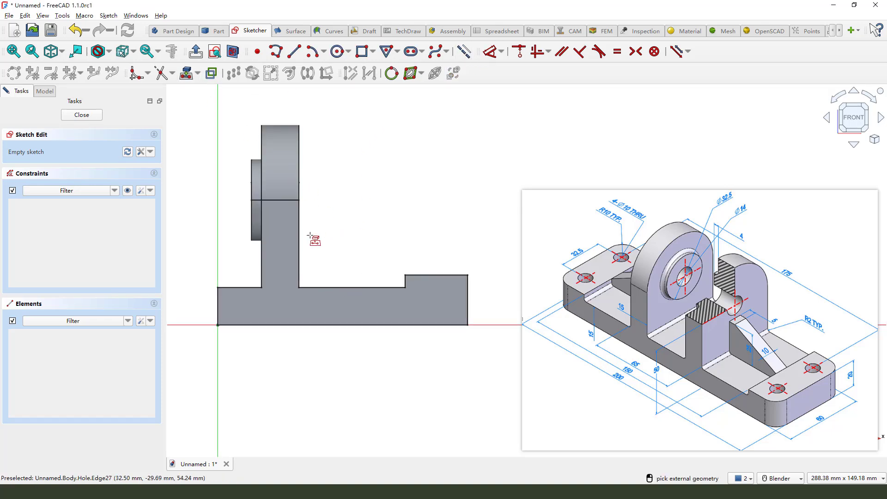
left_click(301, 238)
left_click(341, 286)
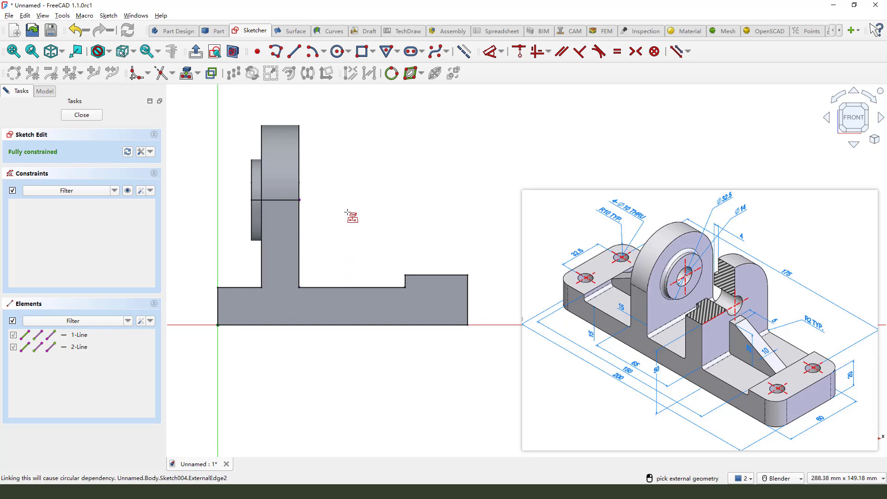
left_click(233, 53)
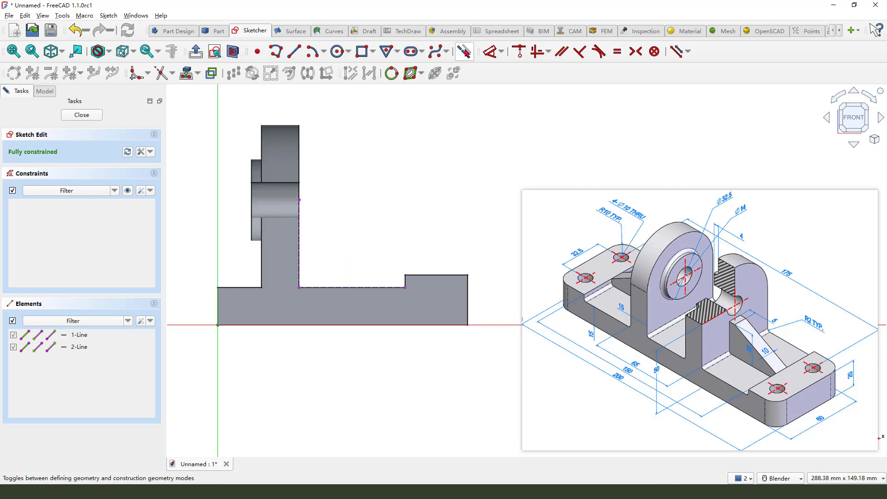
left_click(275, 51)
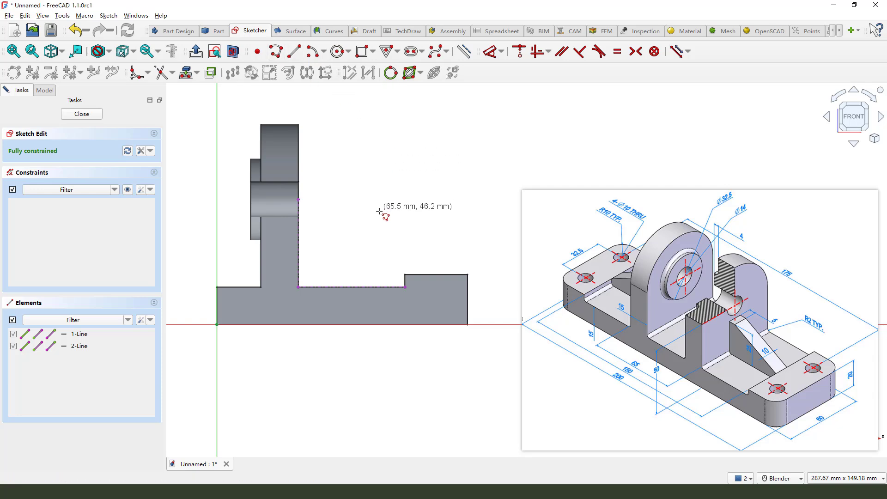
left_click(299, 287)
left_click(299, 243)
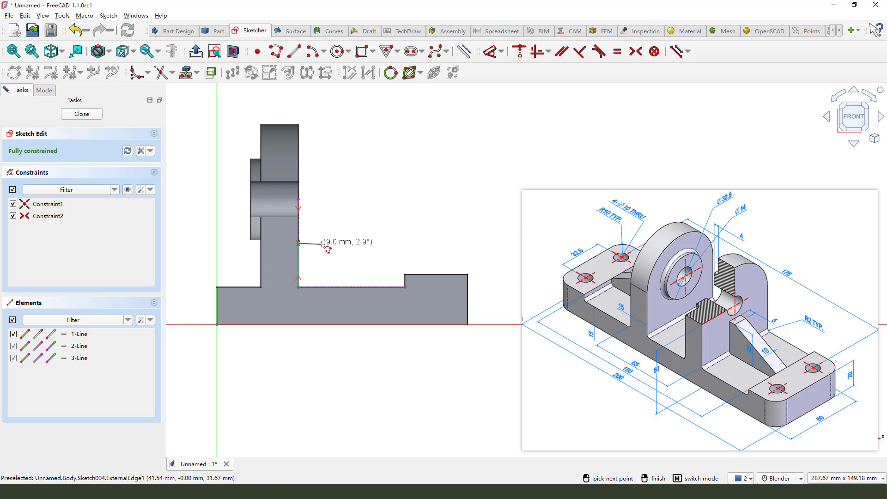
left_click(80, 31)
left_click(76, 32)
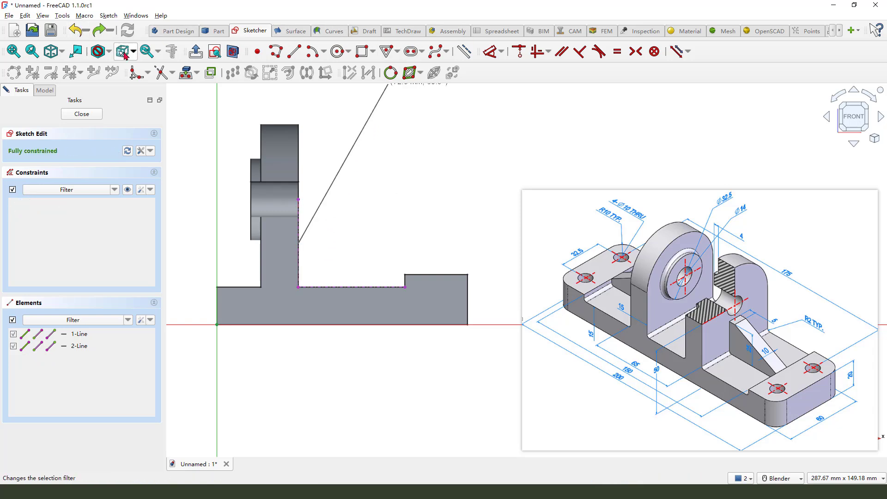
right_click(347, 223)
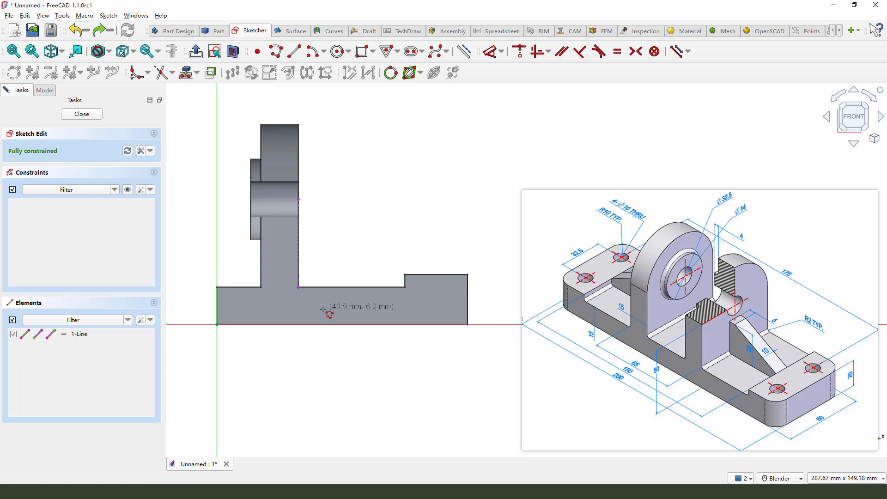
- Draw a closed rib profile with Polyline: up the upright from the floor corner, a short horizontal top, a slope about 32 mm long, and back along the floor
left_click(299, 287)
left_click(299, 233)
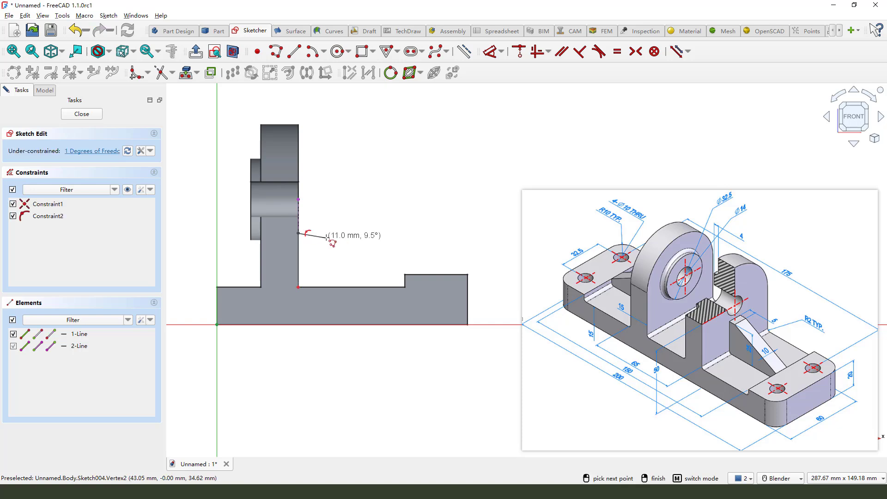
left_click(322, 233)
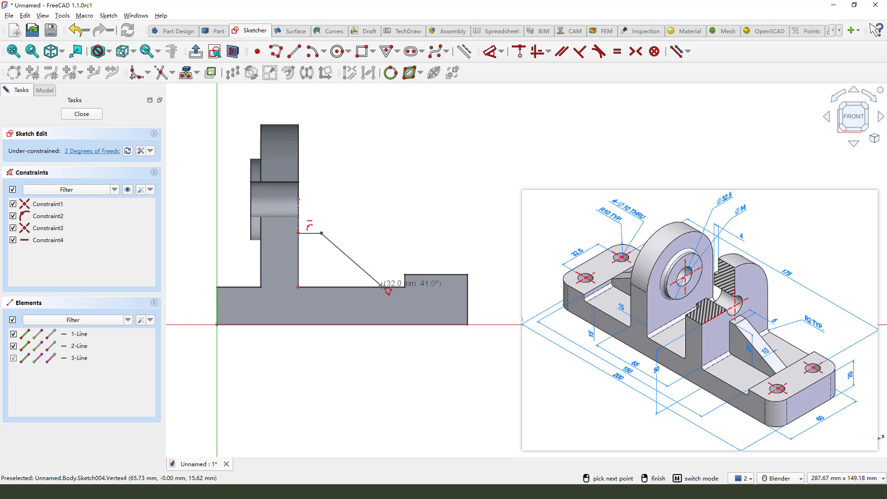
left_click(382, 287)
left_click(299, 287)
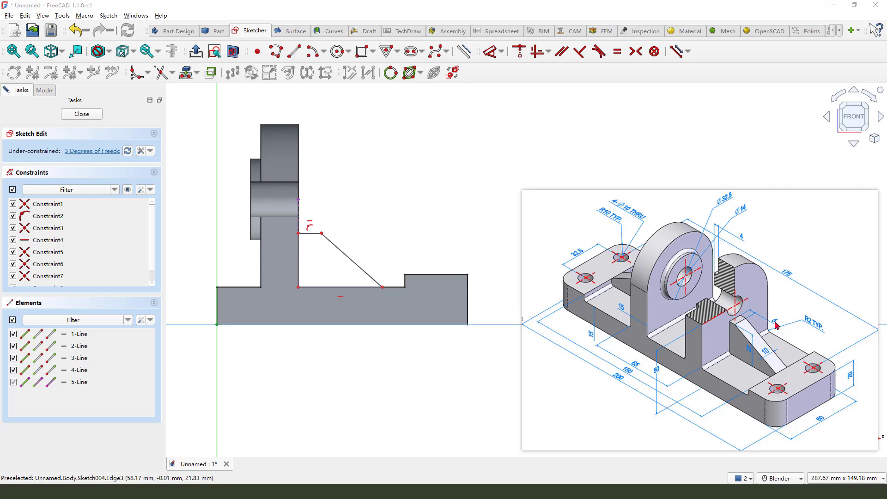
- Delete the sloping line of the rib profile
mouse_move(776, 325)
left_mouse_down()
mouse_move(769, 318)
mouse_move(774, 324)
mouse_move(742, 354)
mouse_move(752, 344)
left_mouse_up()
left_click_drag(385, 285, 384, 293)
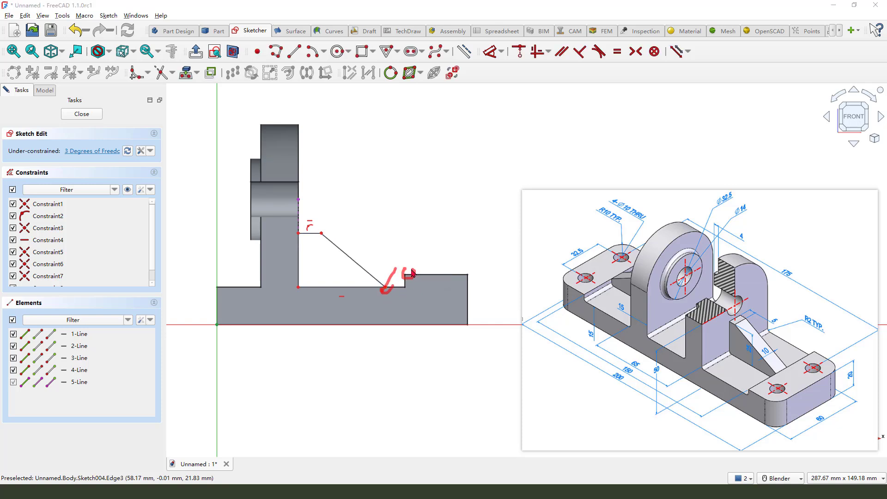
left_click(346, 256)
key("Delete")
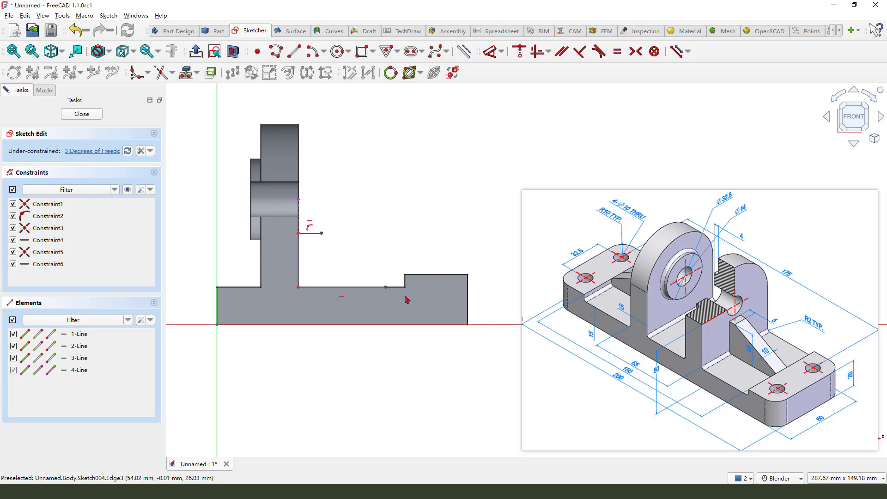
- Project the short vertical edge of the base's raised end into the sketch as external geometry
scroll(389, 296, "up", 1)
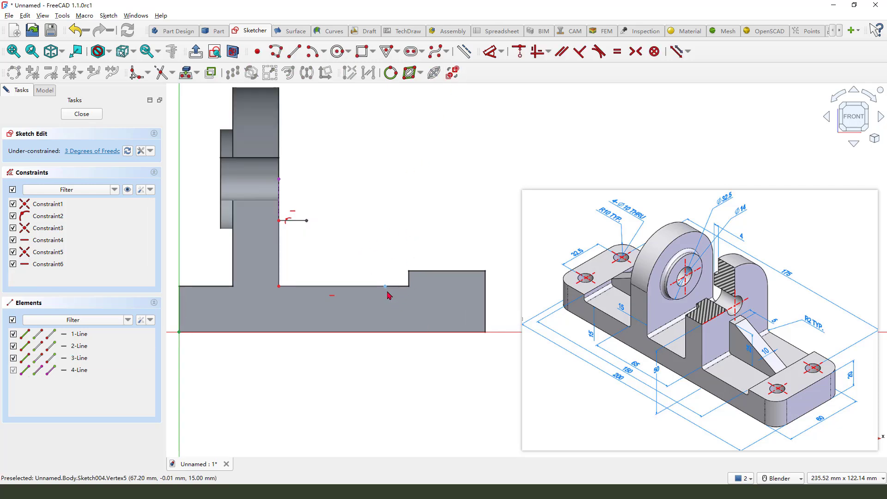
left_click(235, 52)
left_click(235, 53)
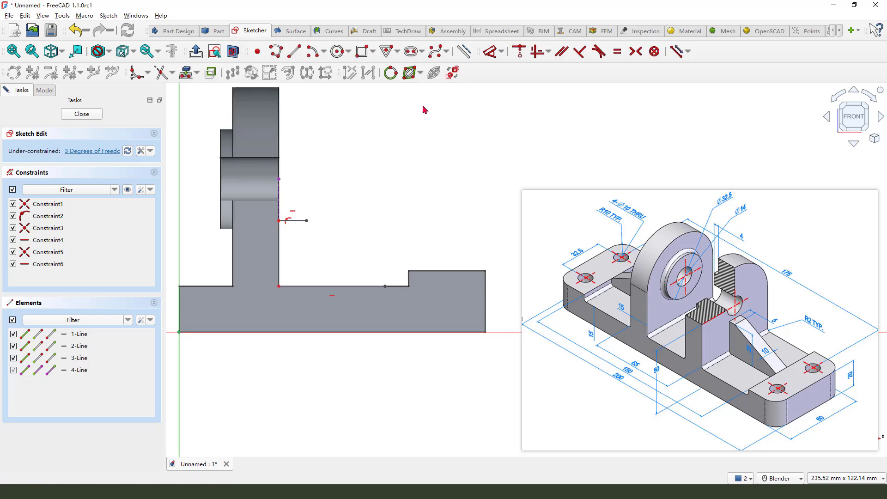
left_click(185, 73)
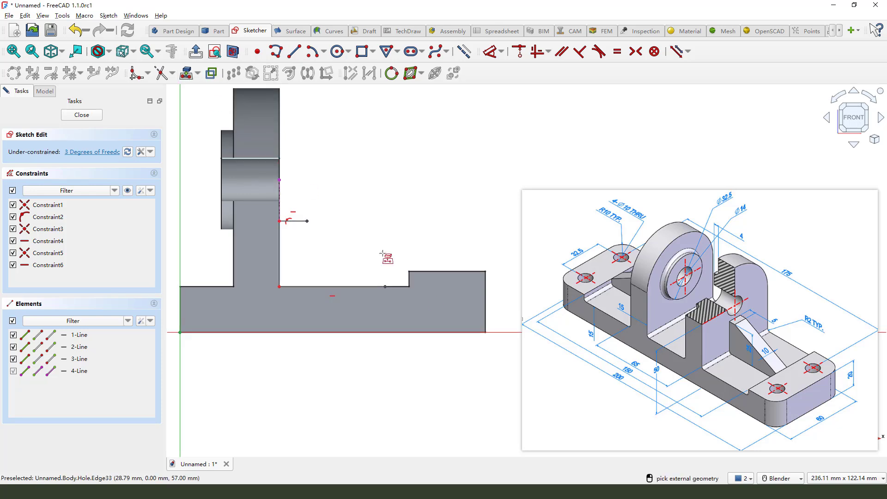
scroll(418, 283, "up", 1)
left_click(406, 275)
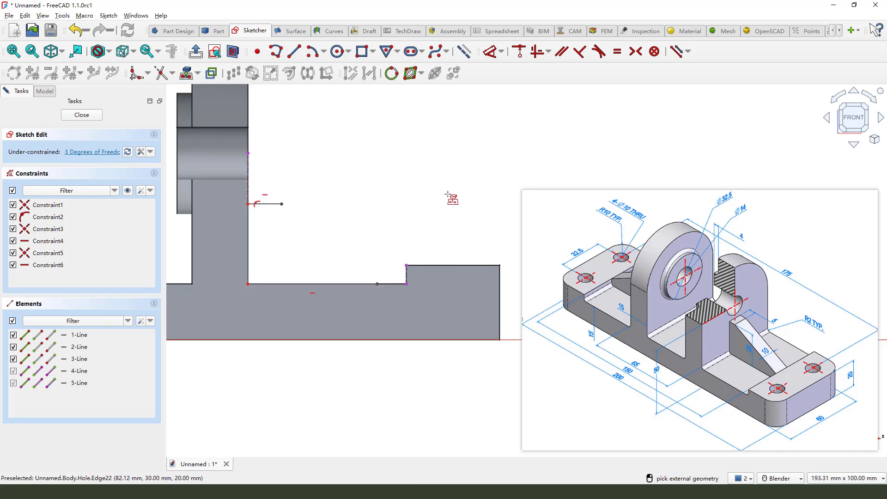
right_click(448, 194)
- Make the free end of the rib profile's floor line coincident with the lower end of the projected step edge
left_click(377, 285)
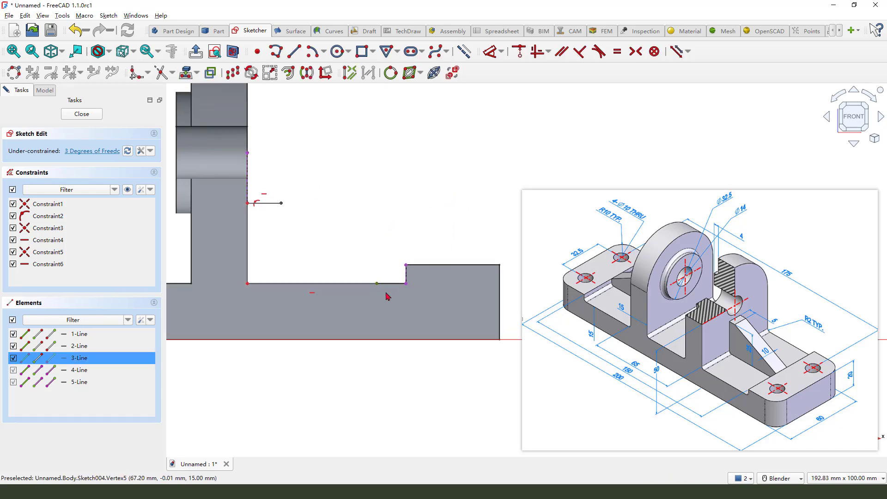
left_click(406, 279)
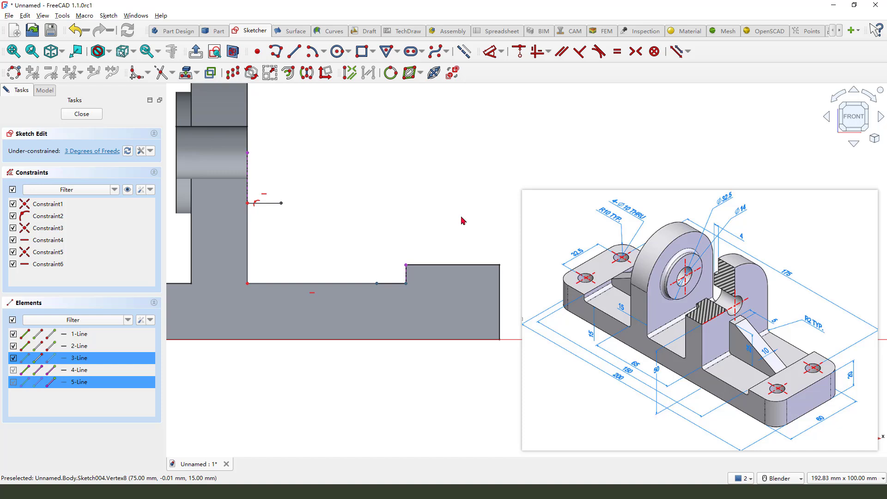
left_click(520, 53)
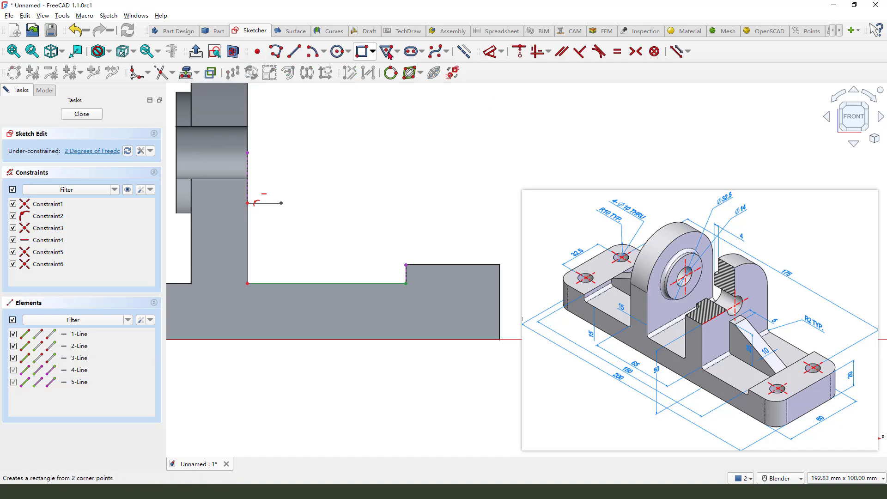
- Draw a polyline from the rib top's free end to the raised end's upper corner, and down to the floor line's end
left_click(276, 51)
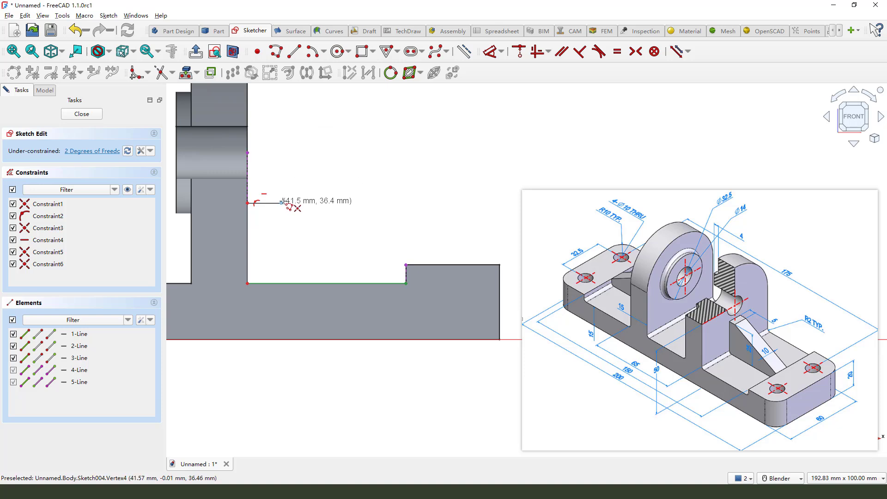
left_click(281, 203)
left_click(405, 265)
left_click(406, 283)
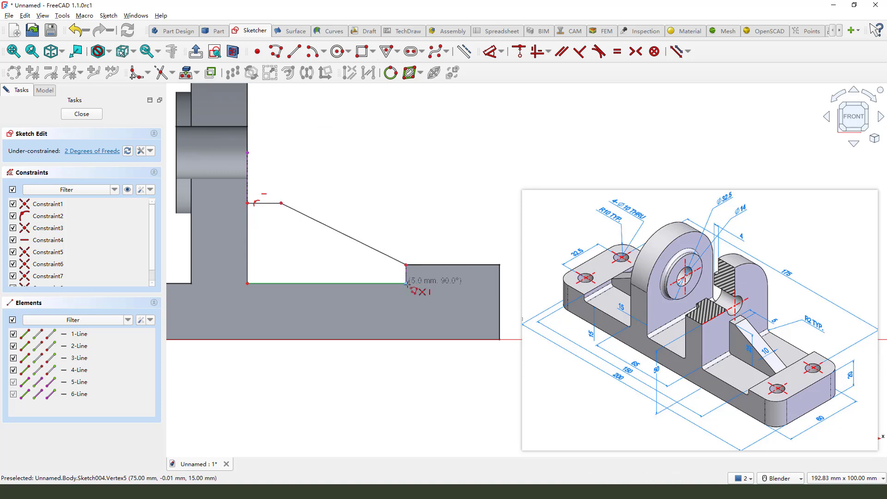
right_click(411, 92)
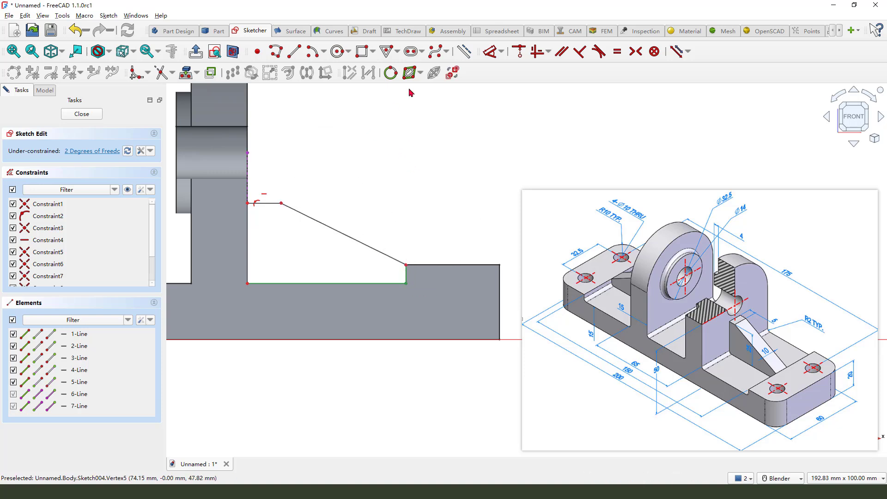
- Dimension the rib profile with a height of 25 mm above the floor and a top width of 5 mm
left_click(490, 51)
left_click(248, 229)
left_click(287, 248)
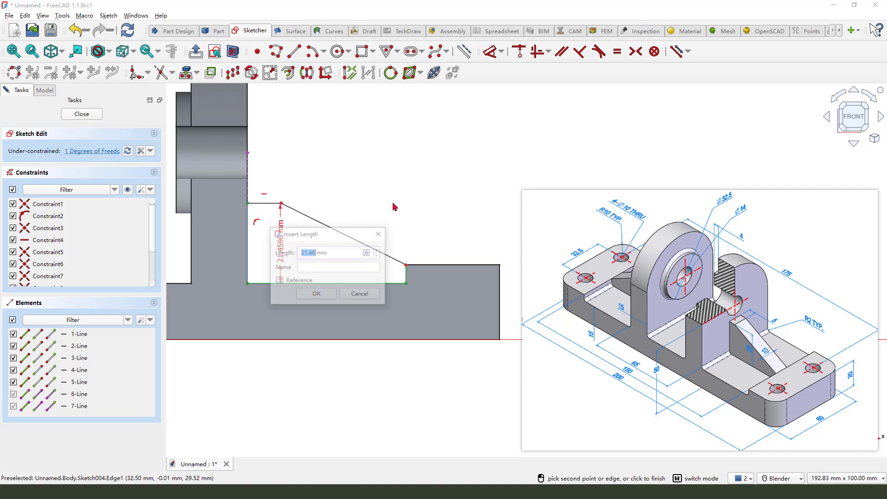
type("25")
key("Return")
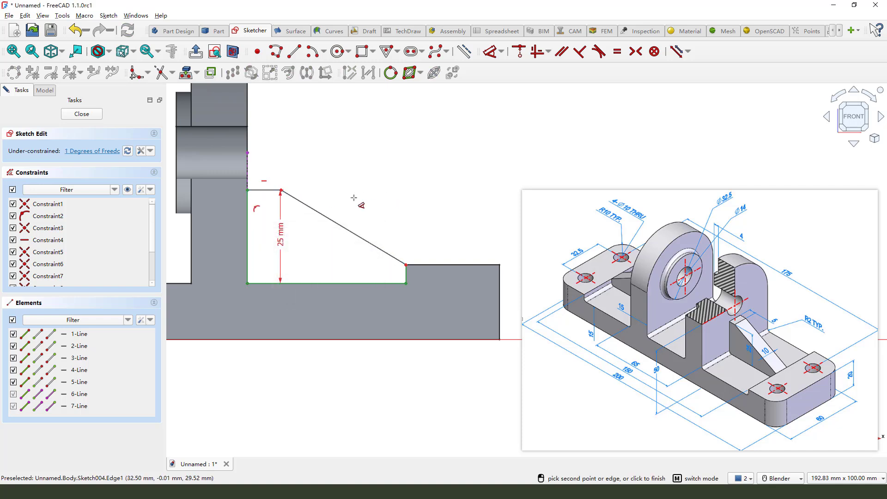
left_click(265, 190)
left_click(255, 159)
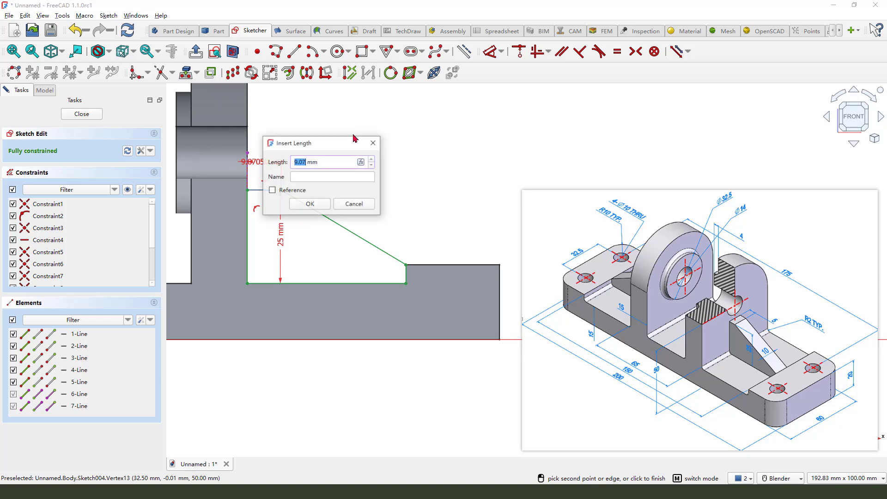
type("5")
key("Return")
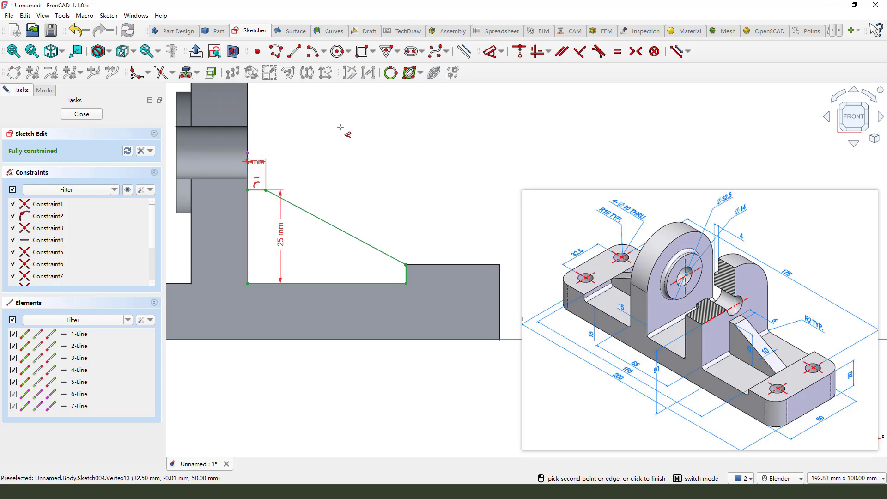
- Finish the rib sketch and pad it 10 mm symmetrically about the sketch plane
left_click(82, 113)
left_click(429, 50)
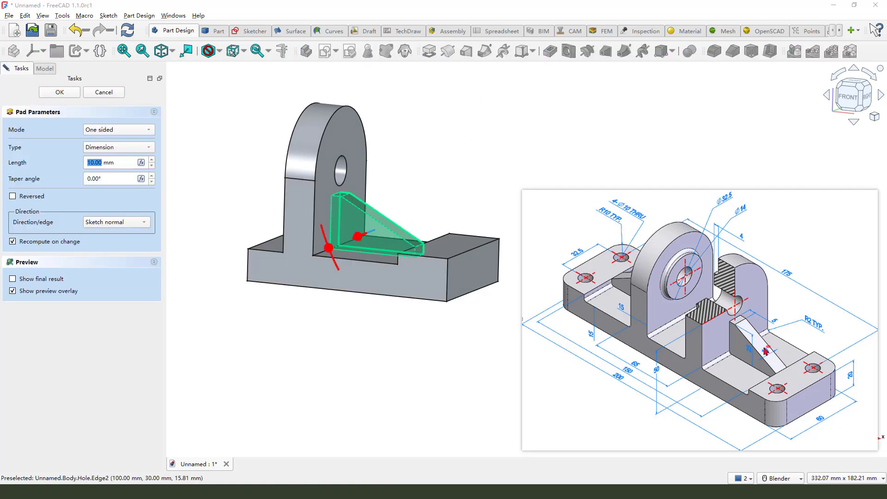
left_click(86, 163)
left_click(122, 133)
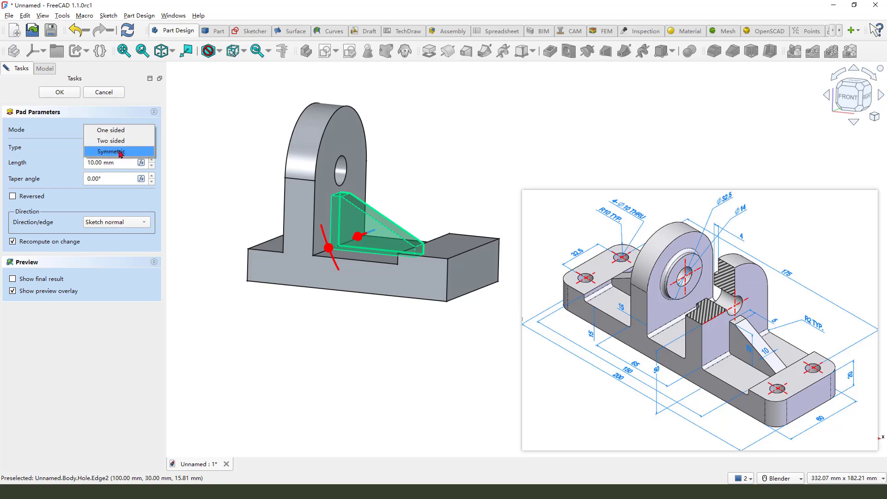
left_click(111, 152)
middle_click_drag(479, 179, 467, 207)
left_click(67, 93)
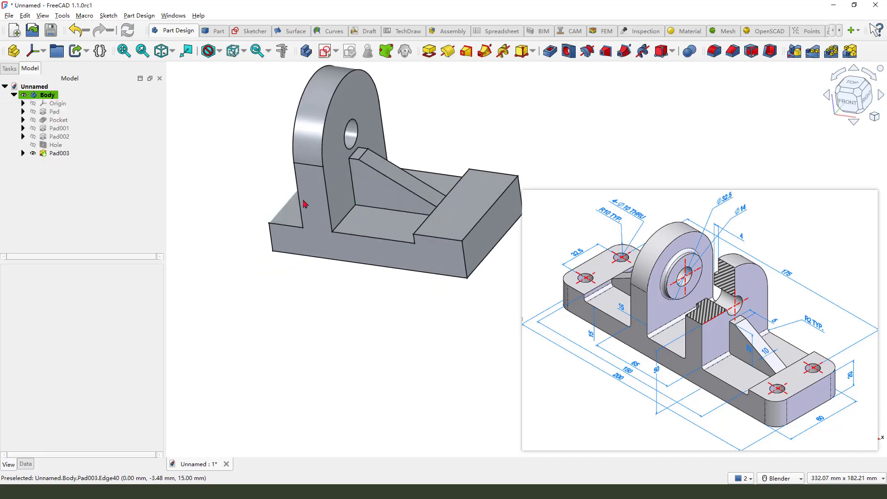
scroll(306, 280, "down", 2)
mouse_move(307, 280)
middle_mouse_down()
mouse_move(381, 276)
mouse_move(316, 278)
middle_mouse_up()
scroll(316, 277, "down", 2)
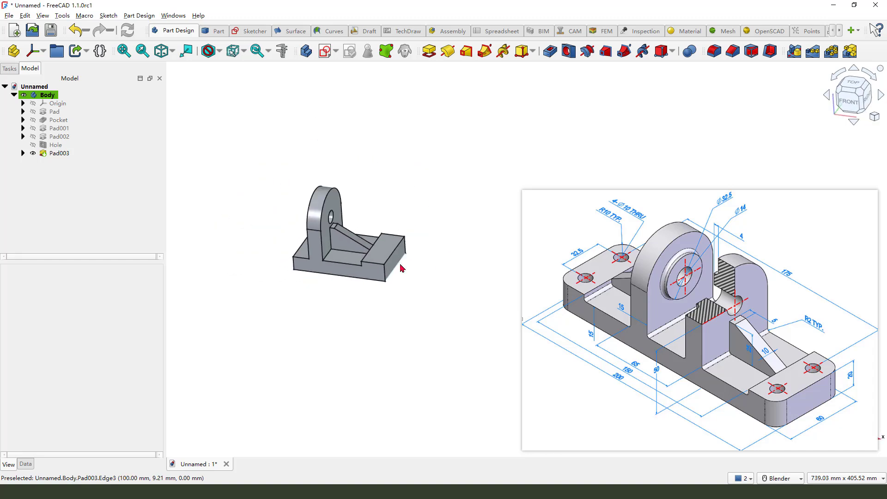
scroll(400, 265, "up", 3)
middle_click_drag(439, 307, 424, 303)
left_click_drag(454, 207, 437, 214)
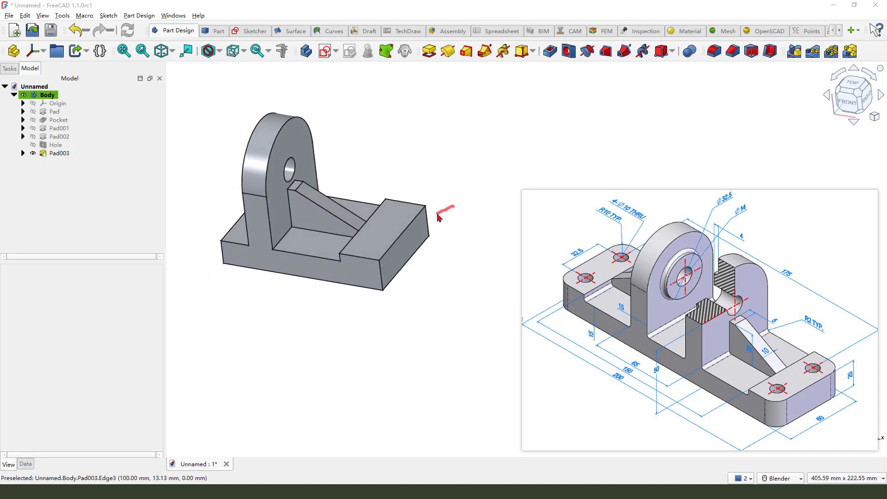
key("Escape")
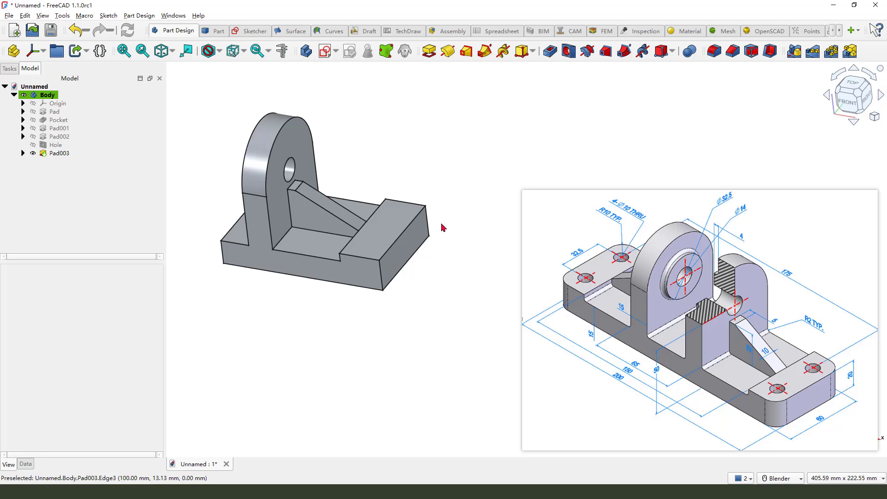
- Fillet the two vertical outer corner edges of the base's raised end with a 10 mm radius
left_click(714, 52)
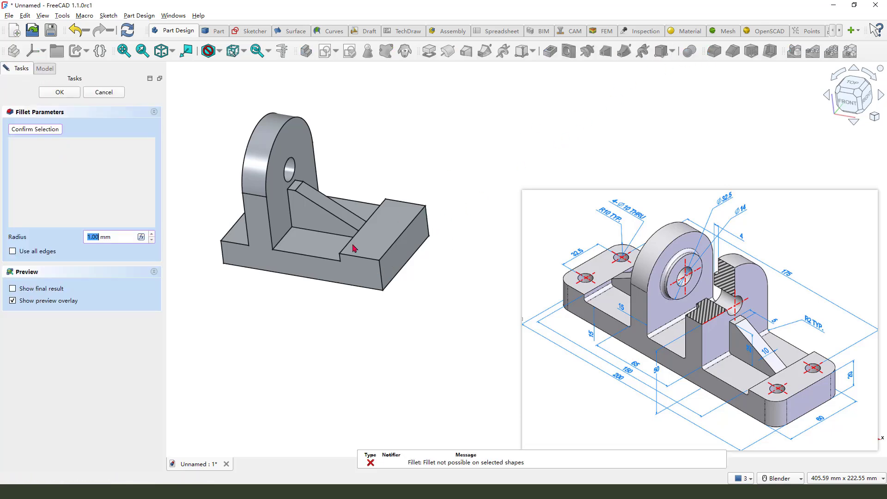
left_click(427, 222)
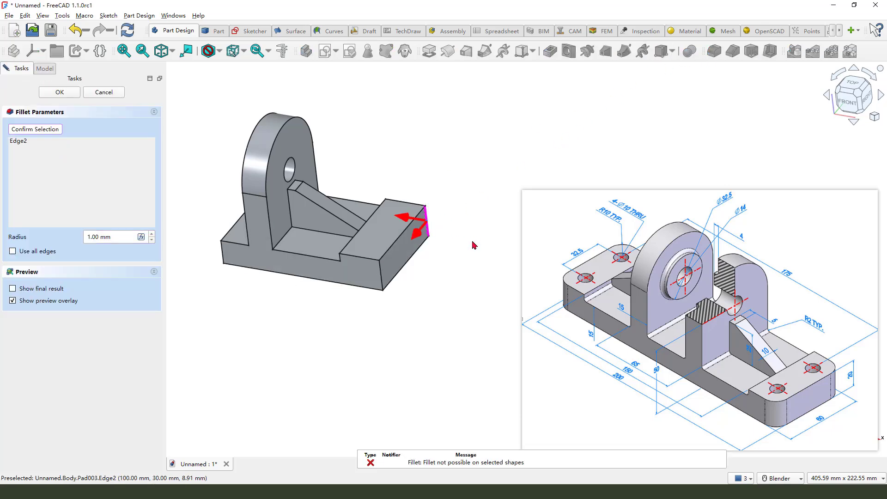
left_click(387, 283)
left_click_drag(418, 235, 415, 244)
left_click_drag(105, 236, 83, 238)
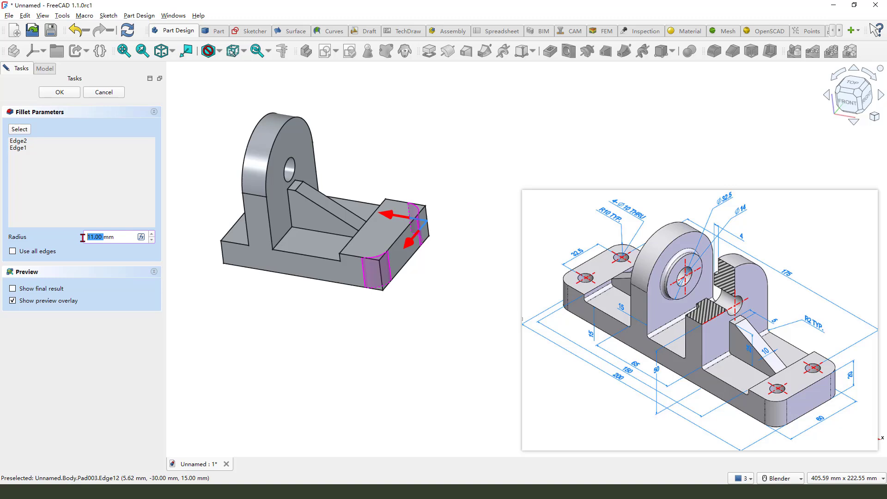
type("10")
left_click(61, 93)
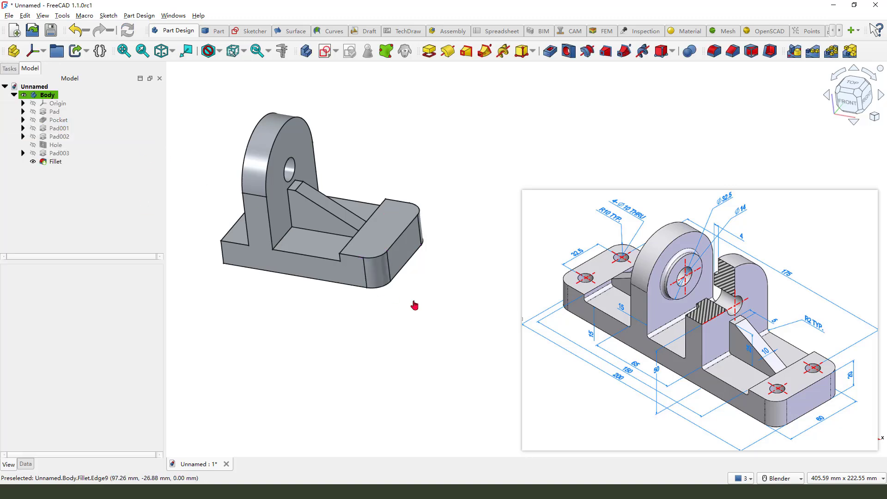
- Cut two 10 mm diameter holes, 59 mm deep without a drill angle, concentric with the raised end's two rounded corners
middle_click_drag(446, 224, 455, 232)
left_click(813, 373)
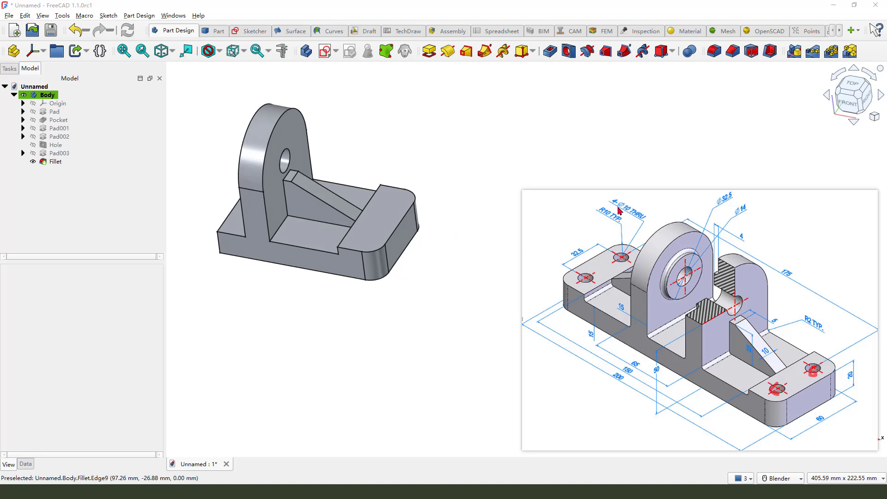
left_click(413, 195)
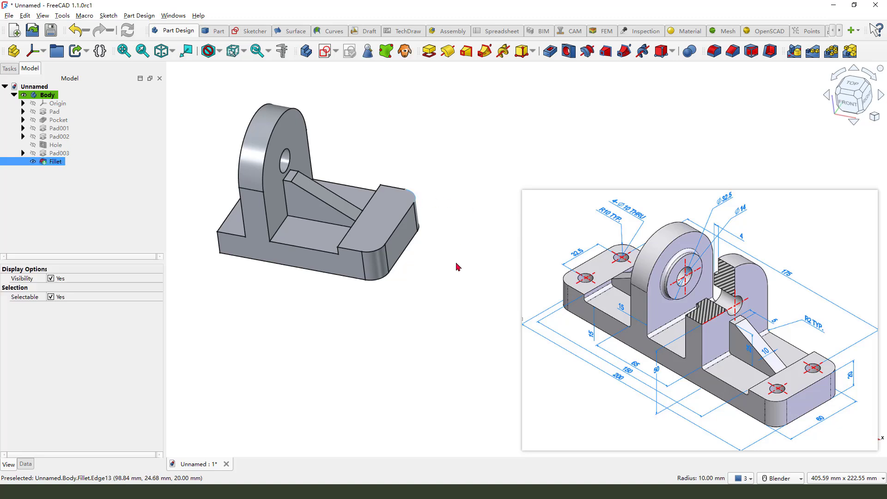
left_click(377, 251, "ctrl")
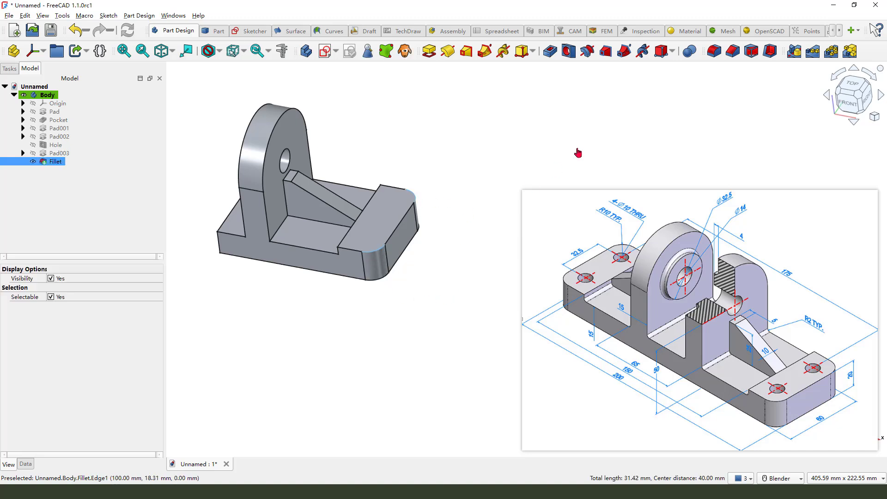
left_click(569, 50)
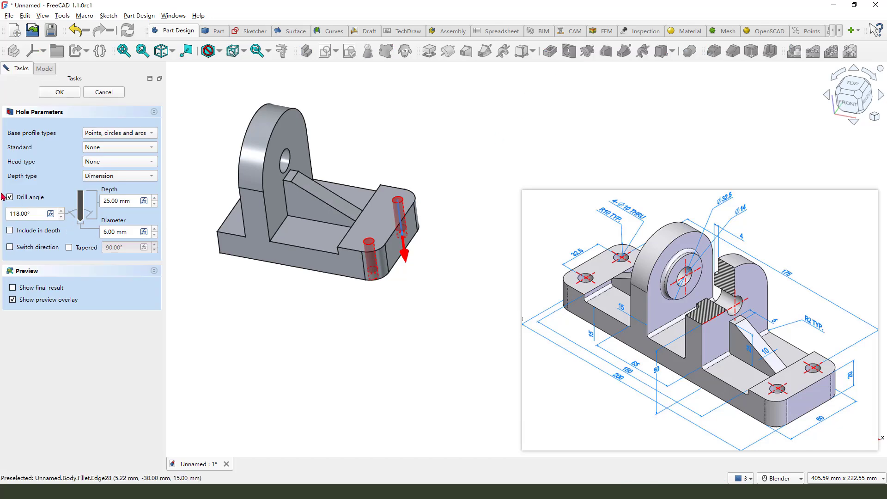
left_click(10, 197)
left_click_drag(115, 231, 96, 232)
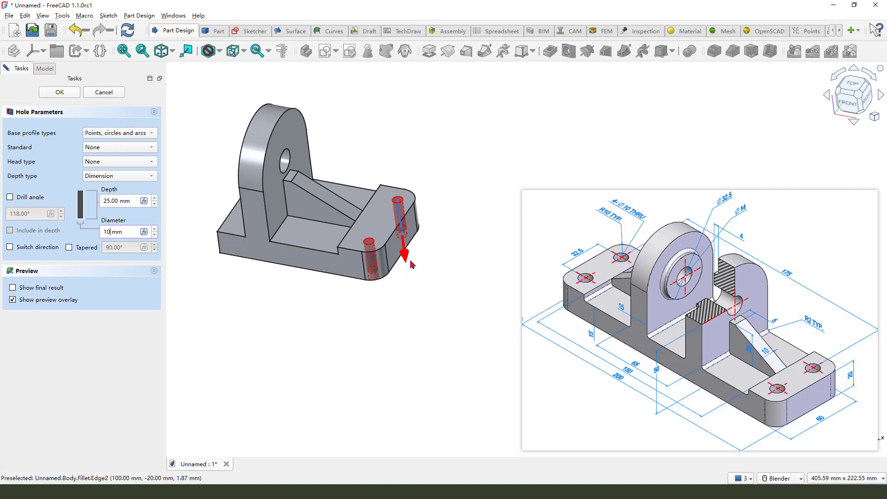
left_click_drag(407, 257, 418, 307)
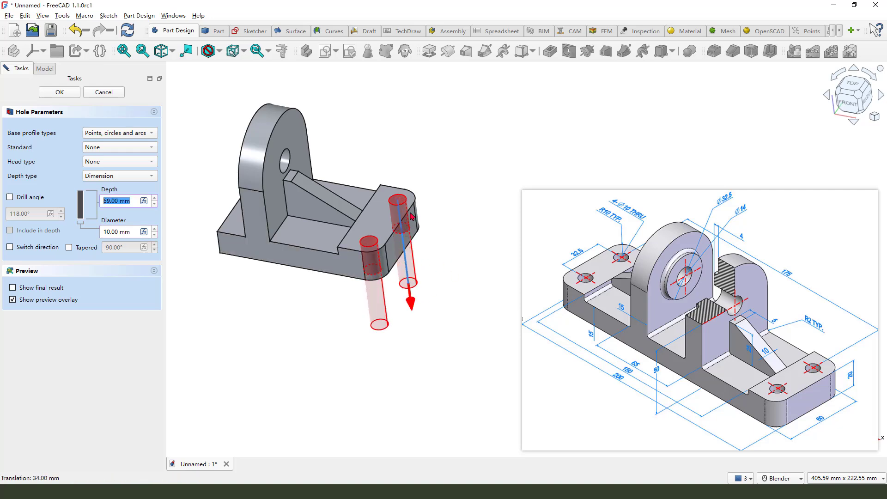
left_click(60, 91)
mouse_move(433, 234)
middle_mouse_down()
mouse_move(434, 247)
mouse_move(444, 247)
middle_mouse_up()
scroll(447, 264, "down", 1)
middle_click_drag(361, 278, 426, 282)
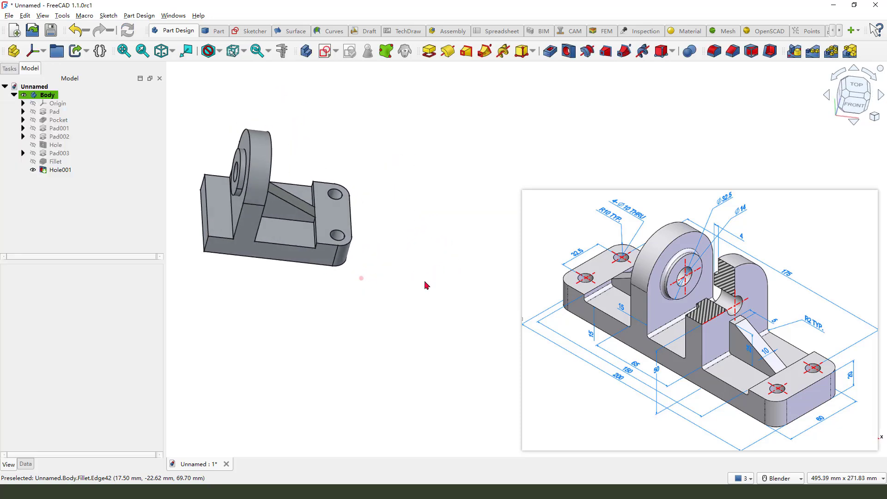
scroll(425, 282, "down", 2)
scroll(337, 251, "up", 5)
middle_click_drag(372, 247, 384, 248)
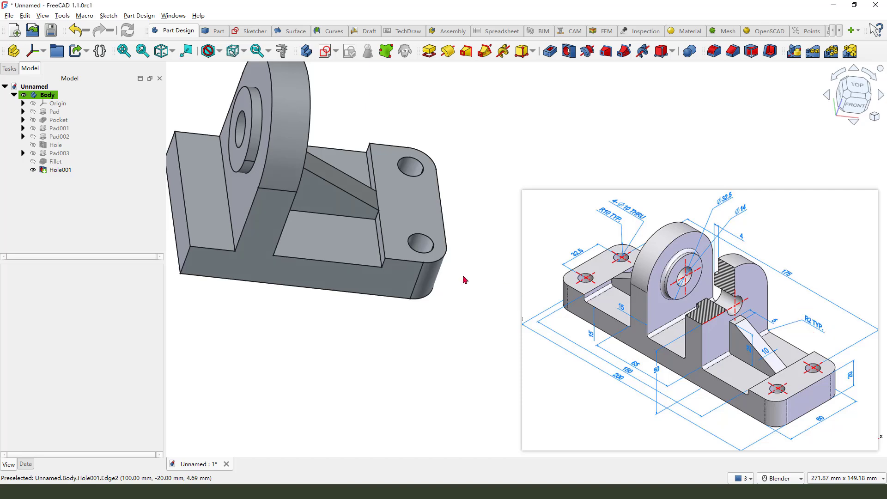
middle_click_drag(378, 253, 392, 251)
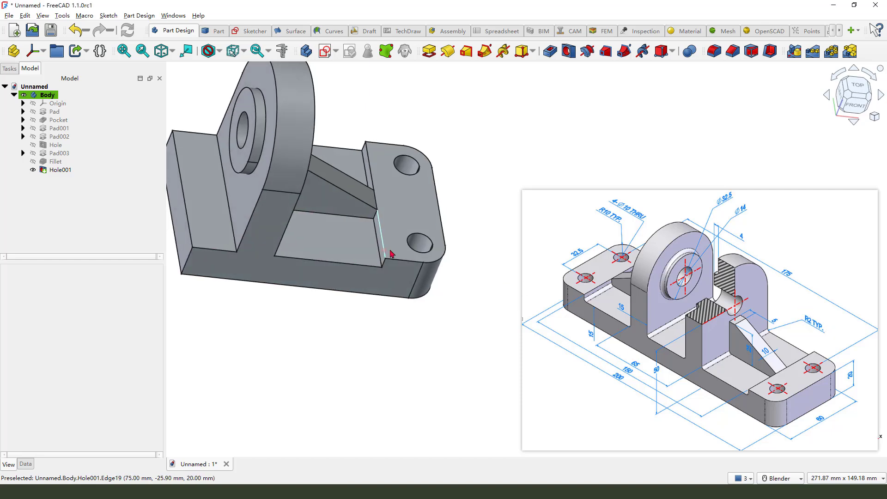
- Start a fillet on the four recess floor edges beside the rib, along the raised end and along the upright
left_click(715, 51)
scroll(375, 228, "up", 2)
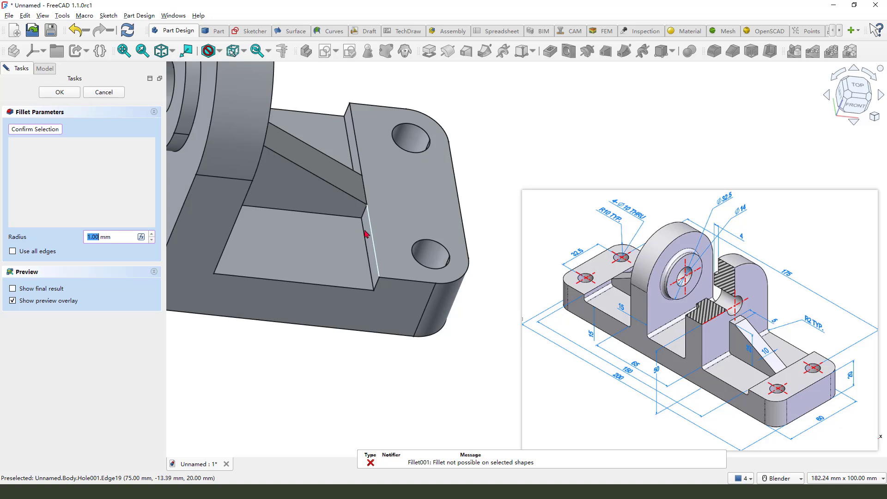
left_click(366, 241)
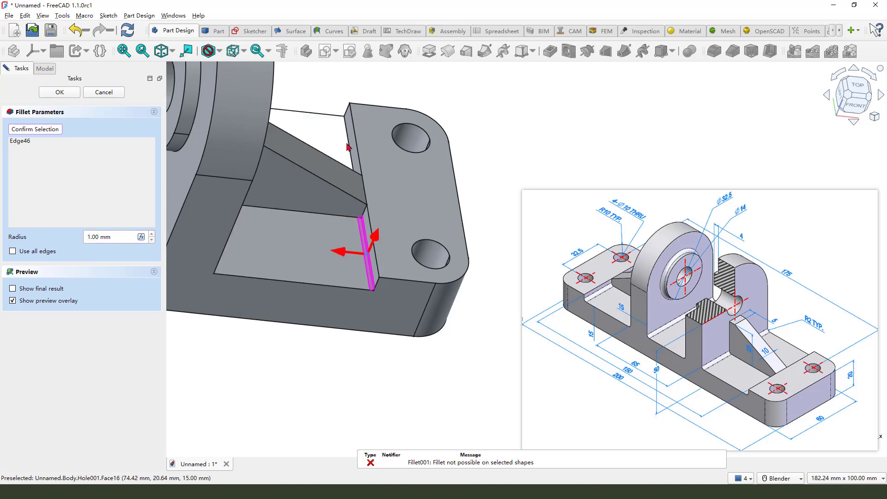
left_click(350, 148)
scroll(349, 148, "down", 3)
middle_click_drag(349, 148, 298, 217)
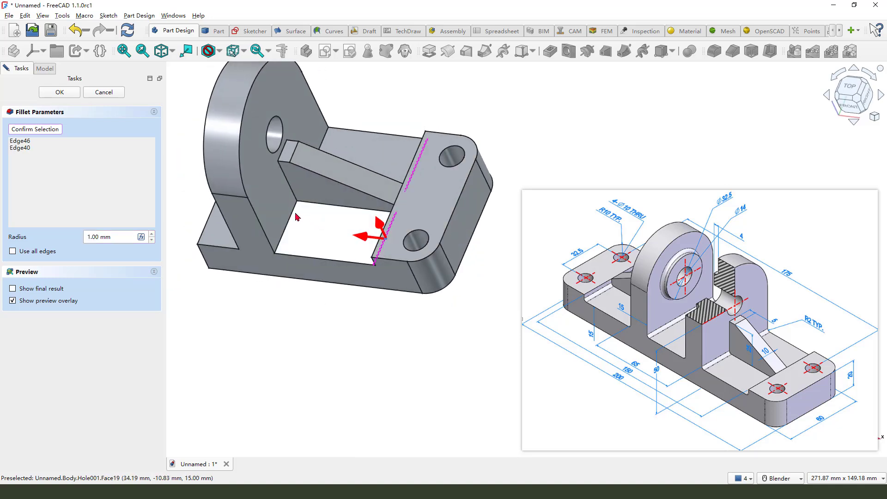
left_click(293, 216)
left_click(329, 147)
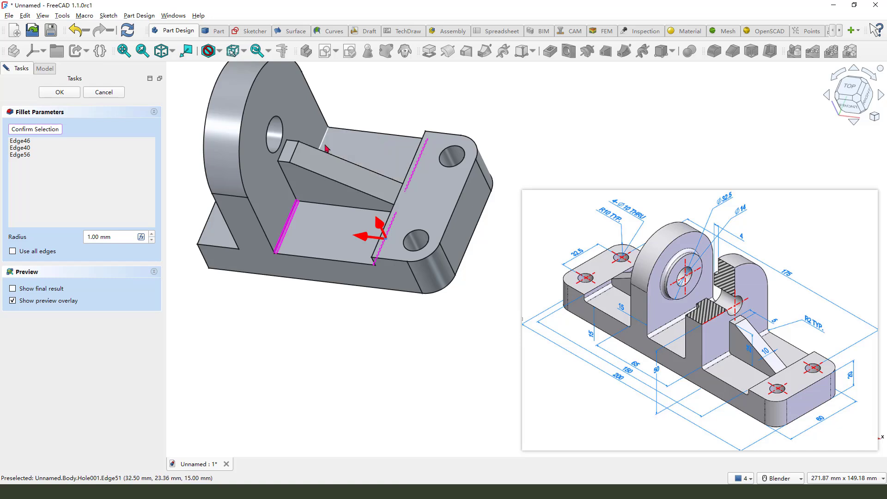
- Add the floor edge on the upright's boss side and the boss's base circle to the fillet, and apply the drawing's R2 radius
scroll(347, 218, "down", 2)
middle_click_drag(223, 247, 355, 242)
scroll(480, 253, "down", 3)
scroll(306, 245, "up", 4)
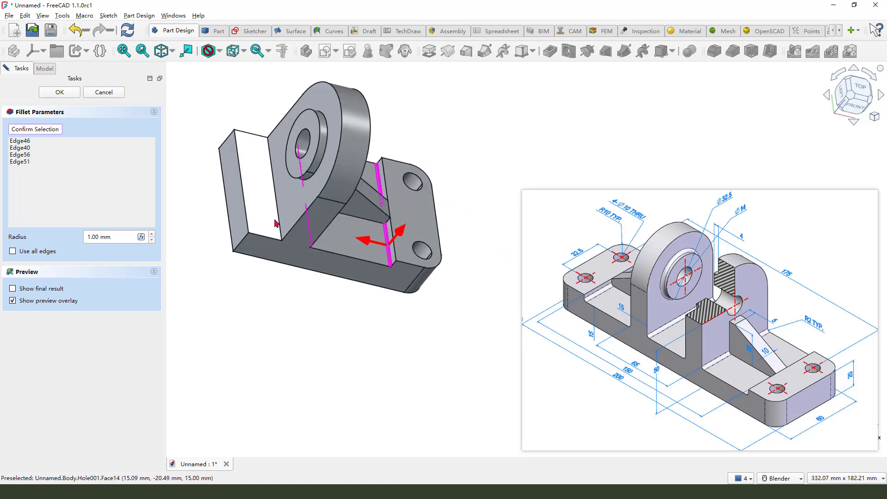
left_click(292, 193)
scroll(291, 193, "up", 2)
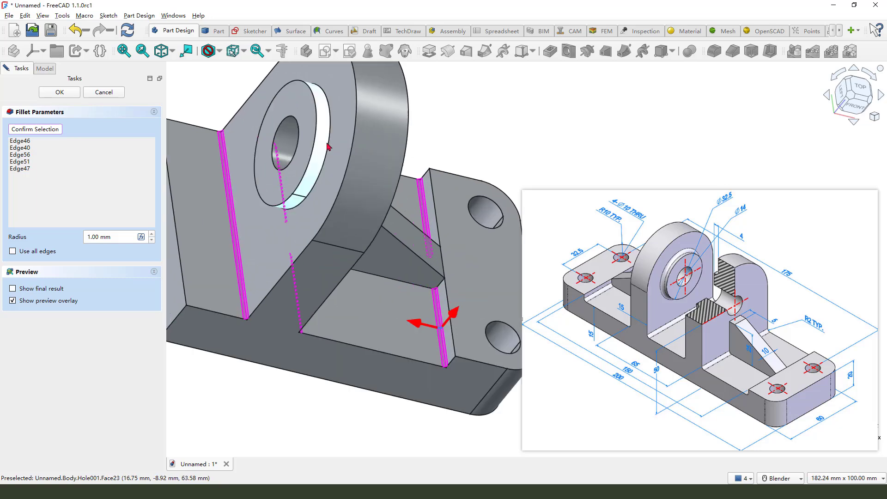
left_click(331, 147)
scroll(331, 147, "down", 2)
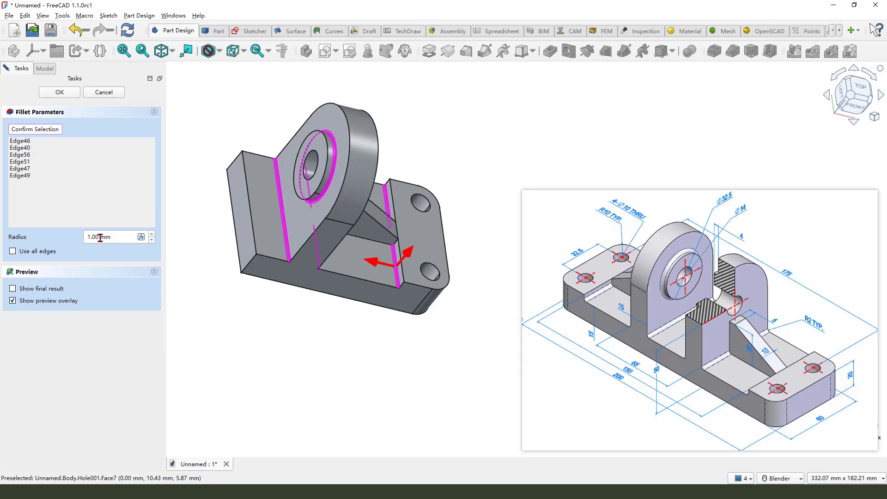
left_click_drag(100, 238, 68, 241)
left_click(65, 88)
middle_click_drag(379, 231, 355, 234)
scroll(354, 234, "down", 3)
scroll(449, 271, "up", 2)
middle_click_drag(441, 275, 358, 257)
scroll(352, 254, "down", 2)
scroll(429, 253, "up", 3)
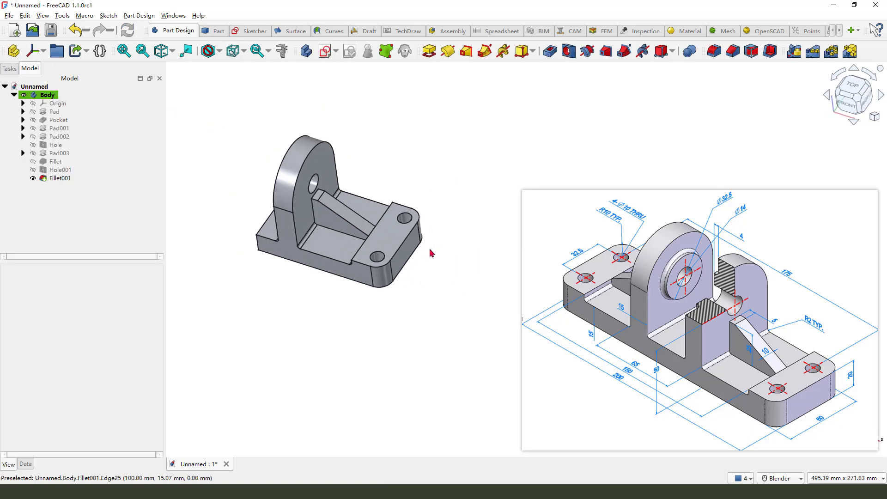
scroll(429, 253, "down", 2)
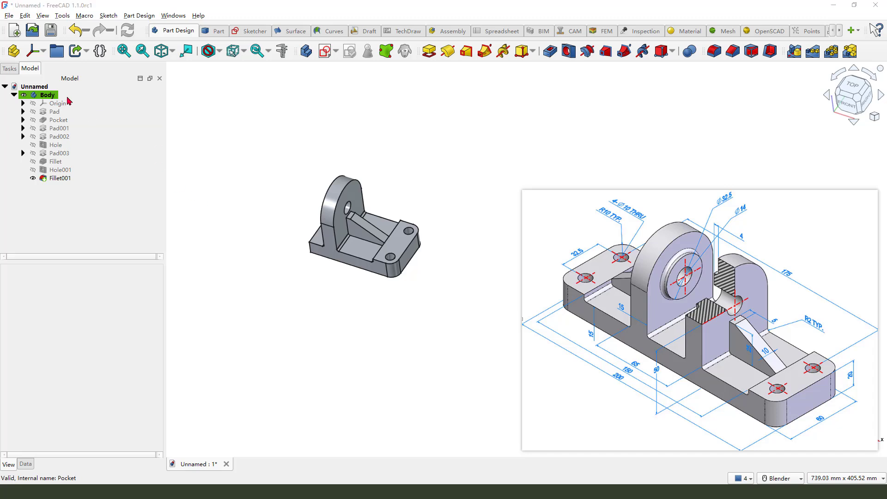
- Mirror the whole body about the base YZ-plane to complete the full bracket
left_click_drag(62, 92, 80, 88)
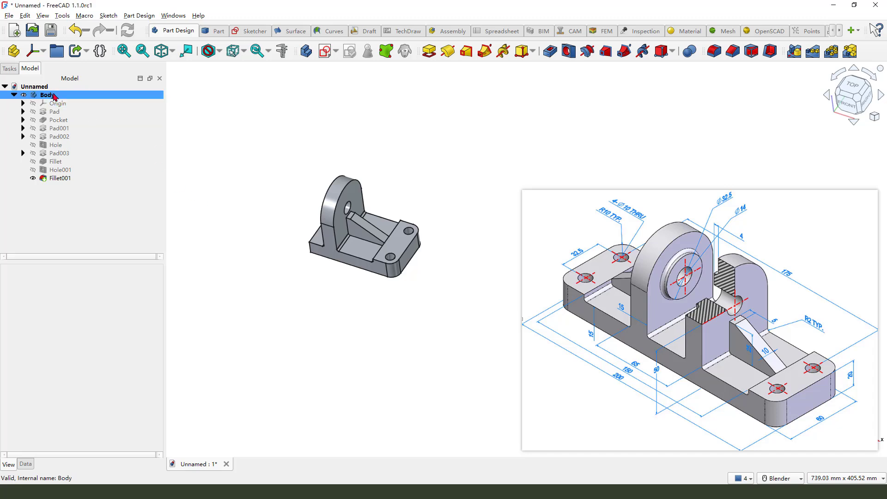
left_click(52, 94)
mouse_move(445, 168)
left_mouse_down()
mouse_move(403, 182)
mouse_move(439, 209)
left_mouse_up()
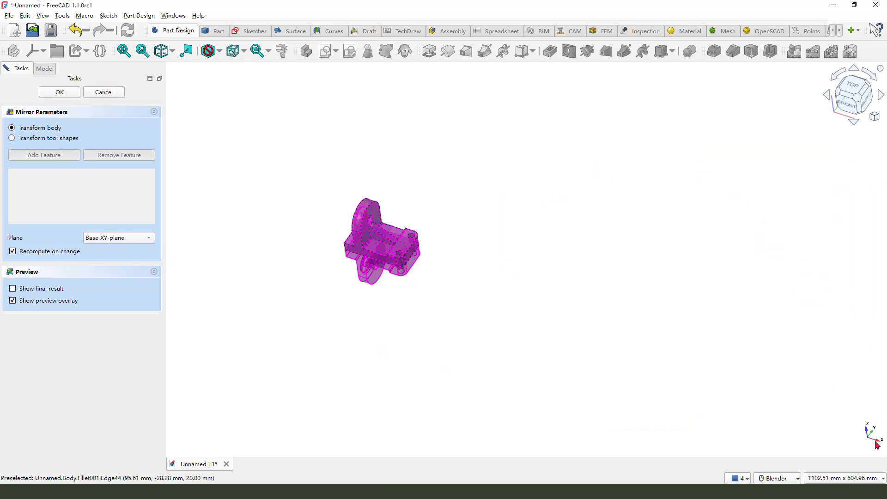
left_click(129, 238)
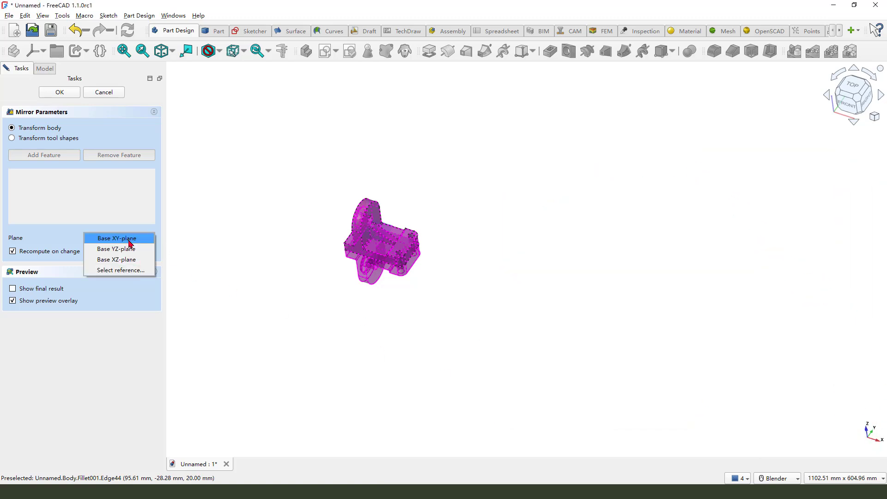
left_click(122, 250)
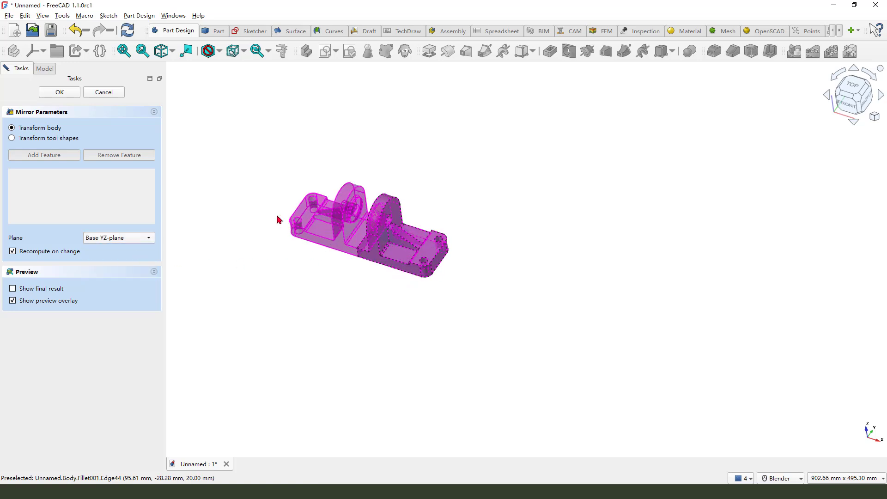
left_click(66, 94)
scroll(328, 187, "up", 3)
scroll(466, 273, "down", 2)
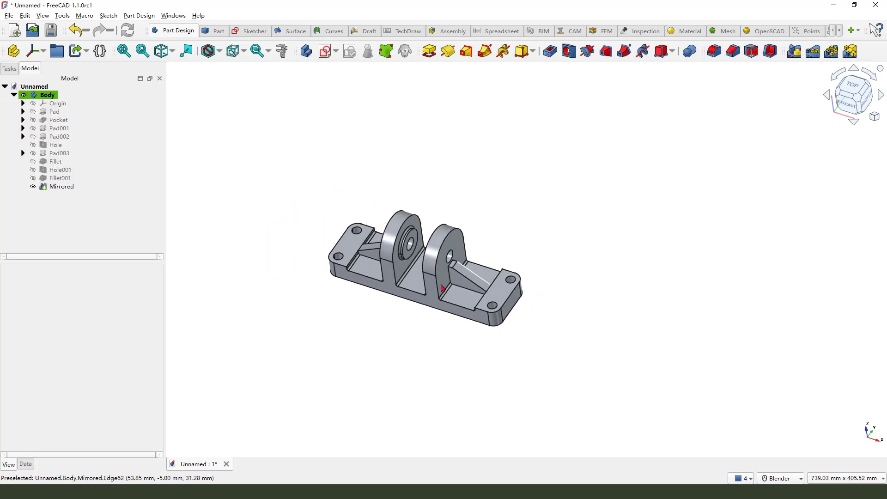
middle_click_drag(426, 293, 430, 317)
scroll(431, 318, "up", 3)
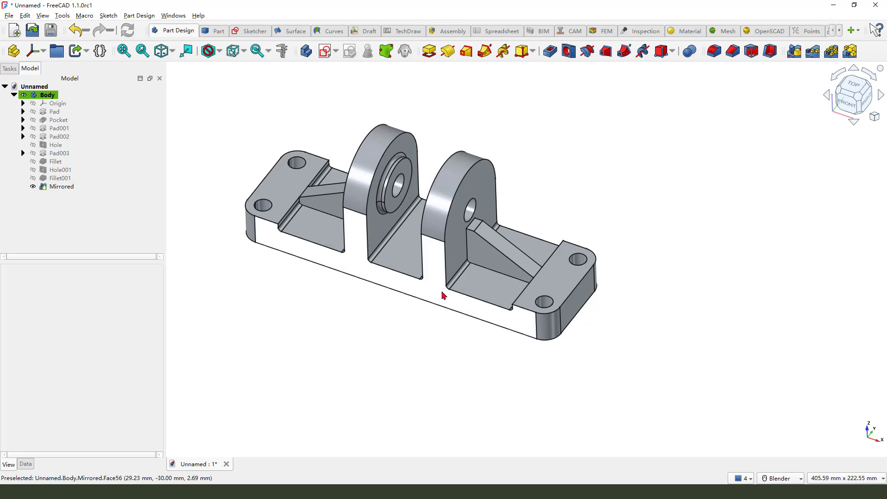